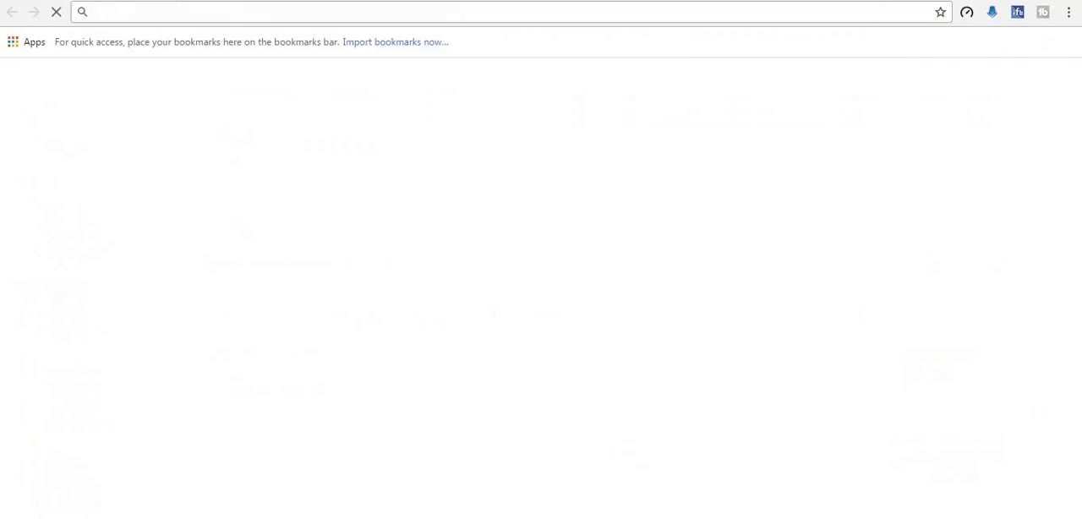
Step: Open google.com.pk, search for handbrake and open the official HandBrake website
{"action": "type", "text": "https://www.google.com.pk"}
{"action": "key", "text": "Return"}
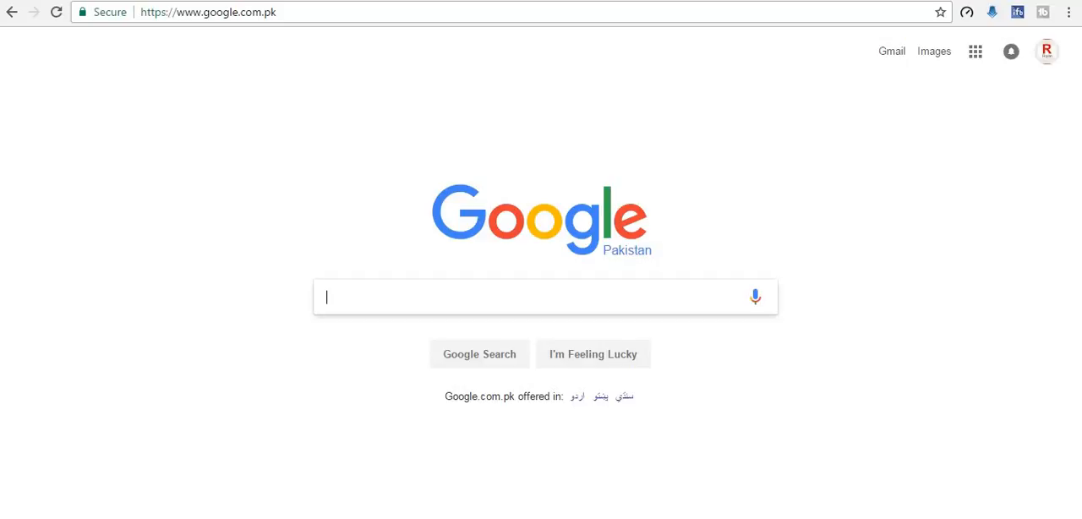
{"action": "type", "text": "hand"}
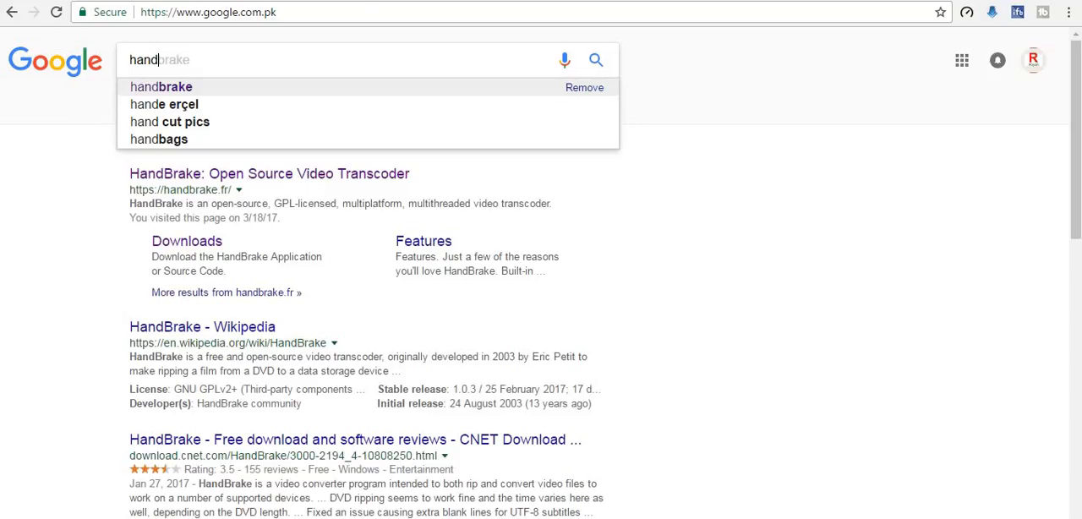
{"action": "key", "text": "Return"}
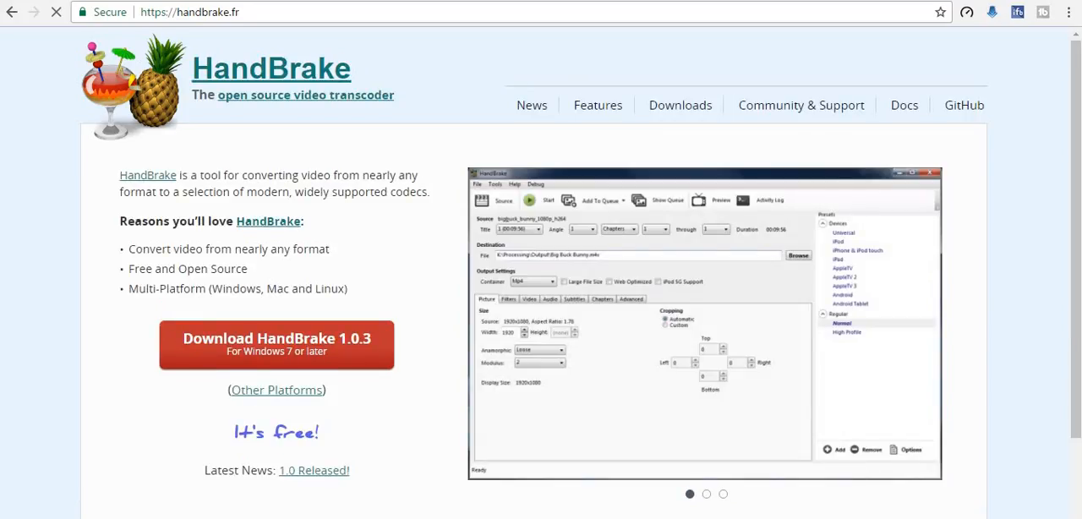
Step: Examine the HandBrake home page, including its download link, its pricing note and the site's web address
{"action": "scroll", "coordinate": [541, 270], "scroll_direction": "down", "scroll_amount": 2}
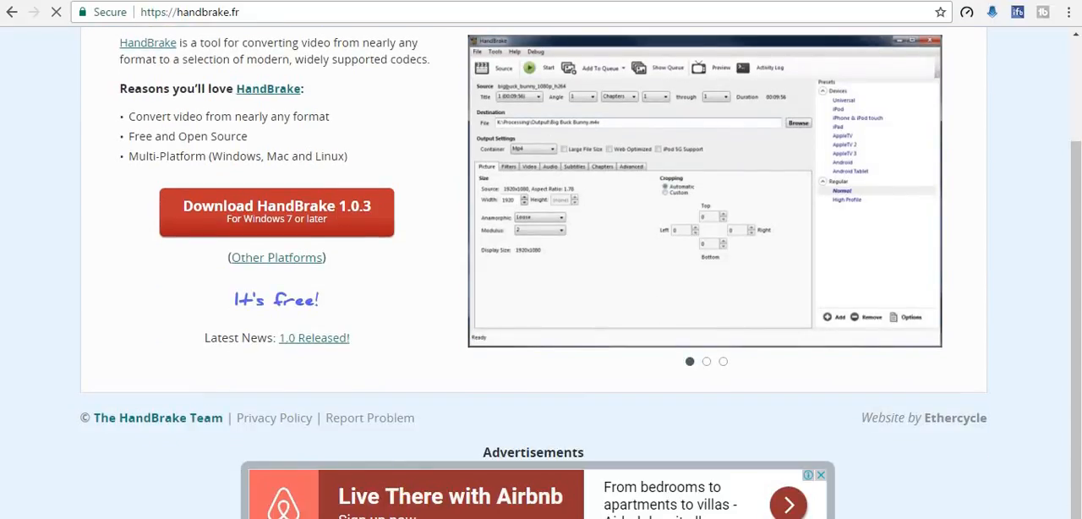
{"action": "left_click_drag", "start_coordinate": [320, 302], "coordinate": [234, 302]}
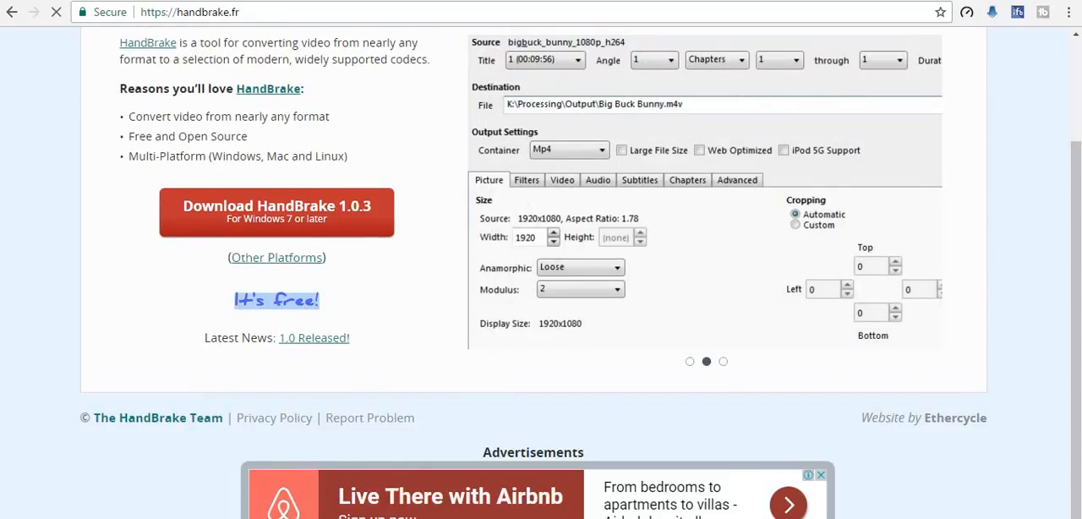
{"action": "left_click", "coordinate": [233, 301]}
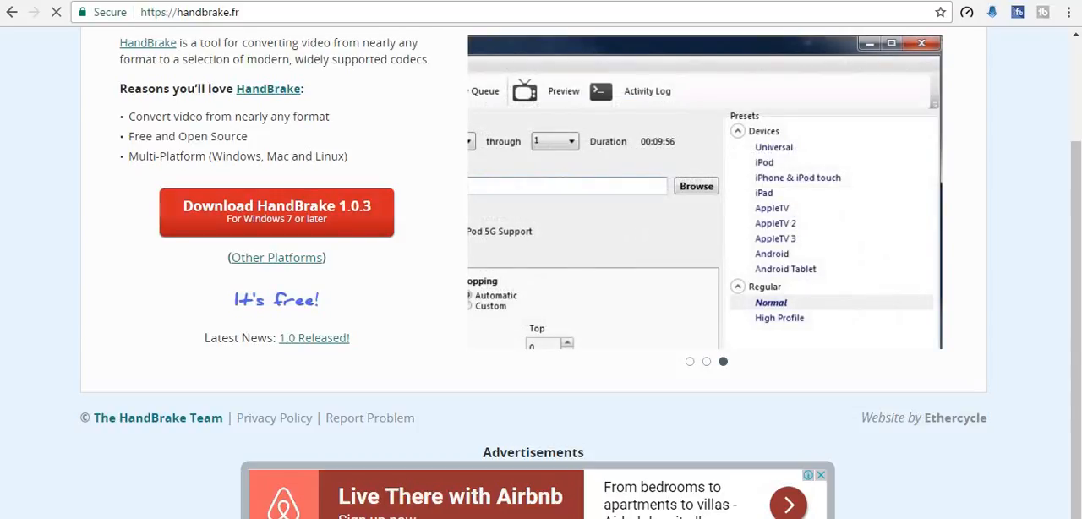
{"action": "right_click", "coordinate": [273, 212]}
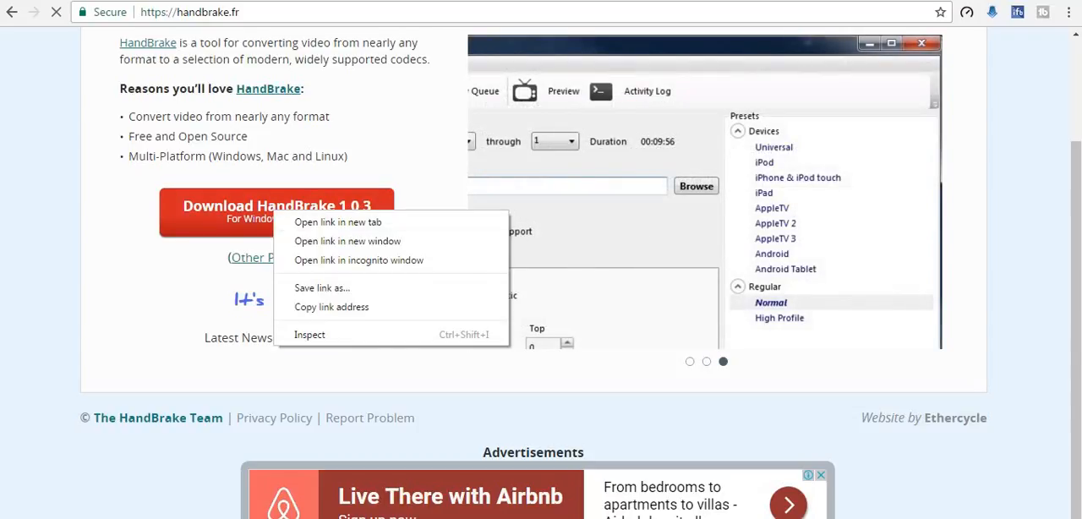
{"action": "key", "text": "Escape"}
{"action": "scroll", "coordinate": [534, 273], "scroll_direction": "up", "scroll_amount": 2}
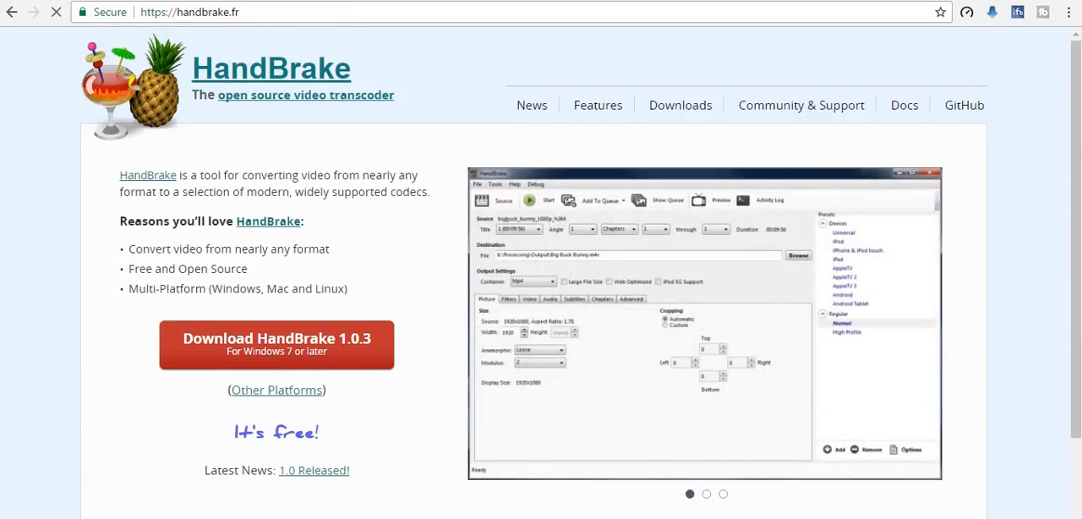
{"action": "left_click", "coordinate": [240, 12]}
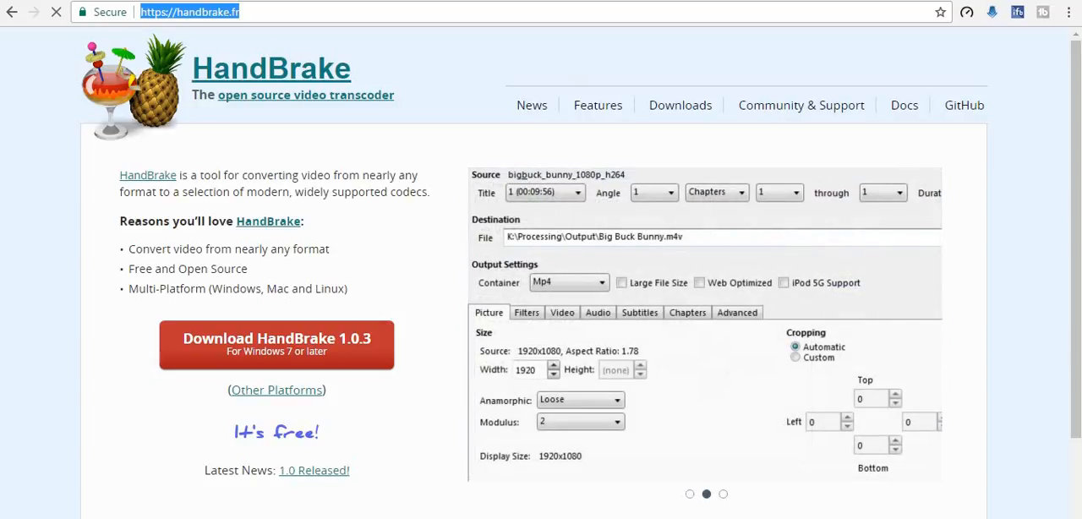
Step: Leave the browser and switch to HandBrake on the desktop
{"action": "key", "text": "ctrl+Tab"}
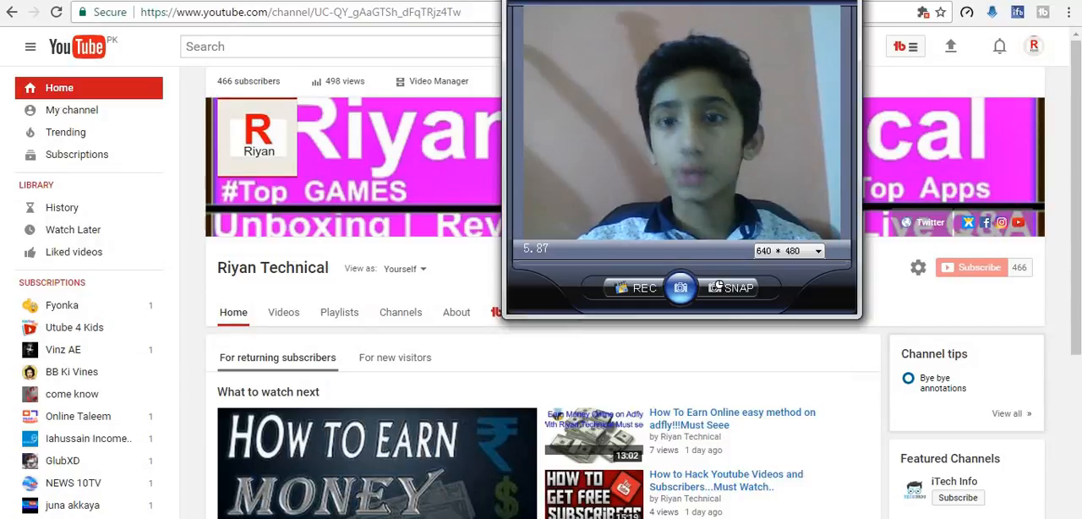
{"action": "key", "text": "super+d"}
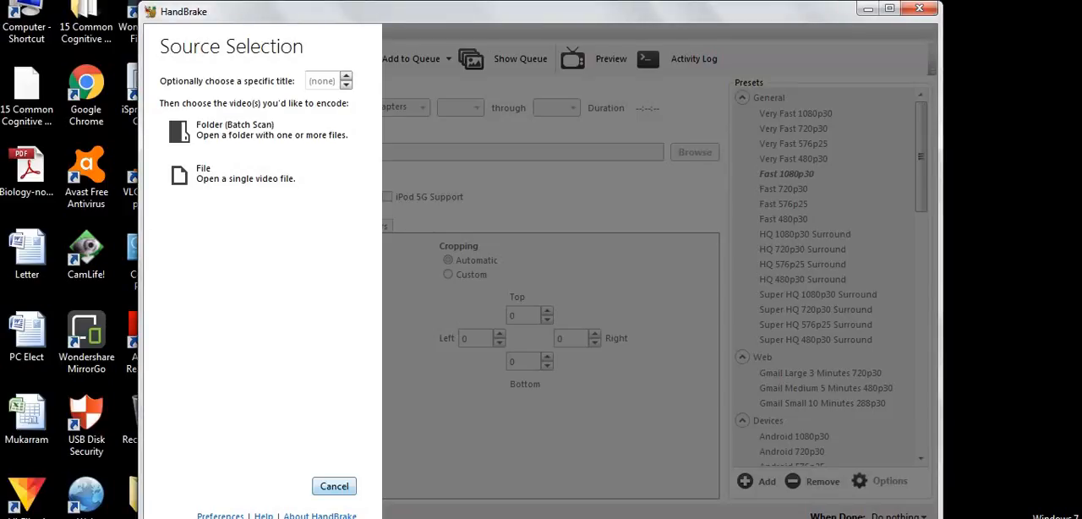
{"action": "left_click", "coordinate": [334, 486]}
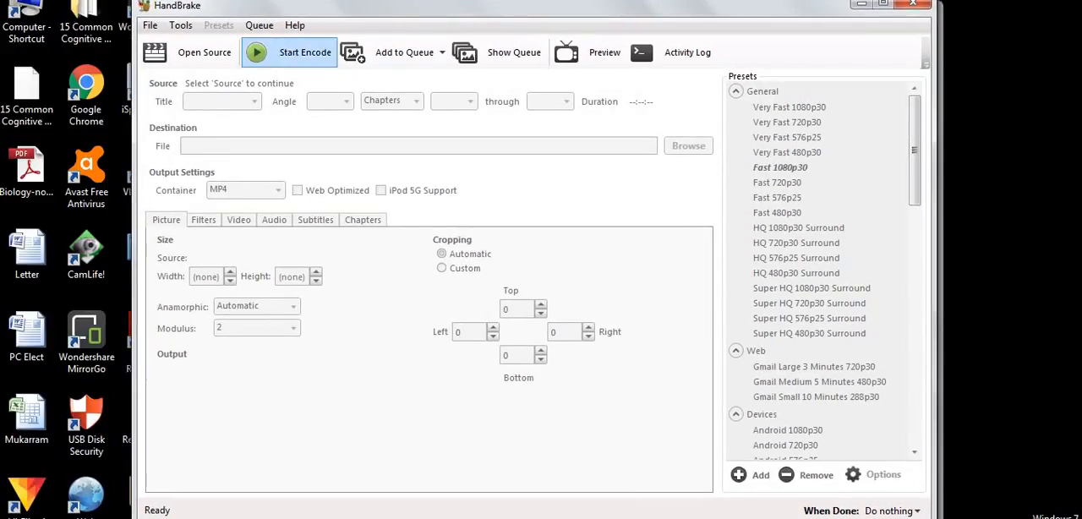
{"action": "left_click", "coordinate": [193, 53]}
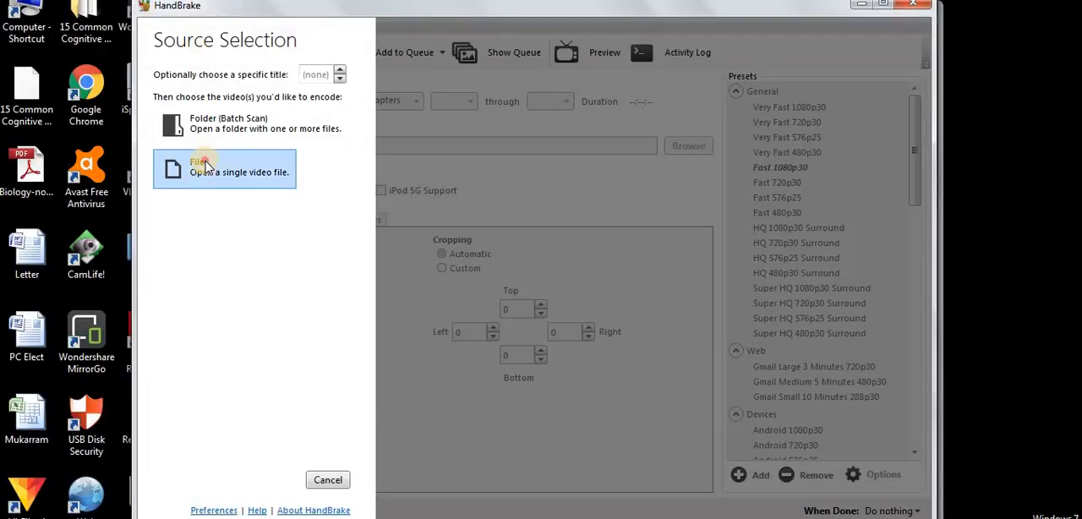
{"action": "left_click", "coordinate": [204, 165]}
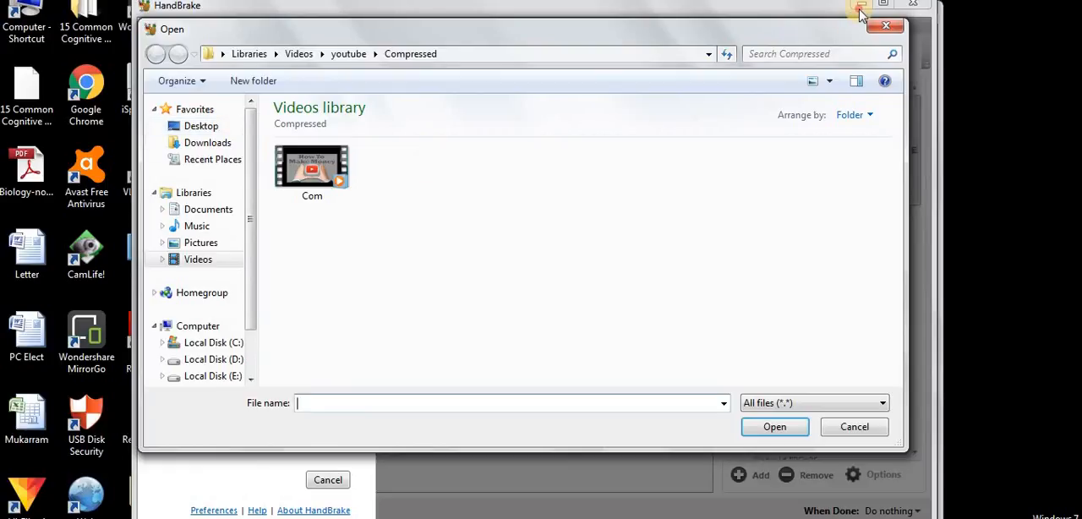
{"action": "left_click", "coordinate": [885, 25]}
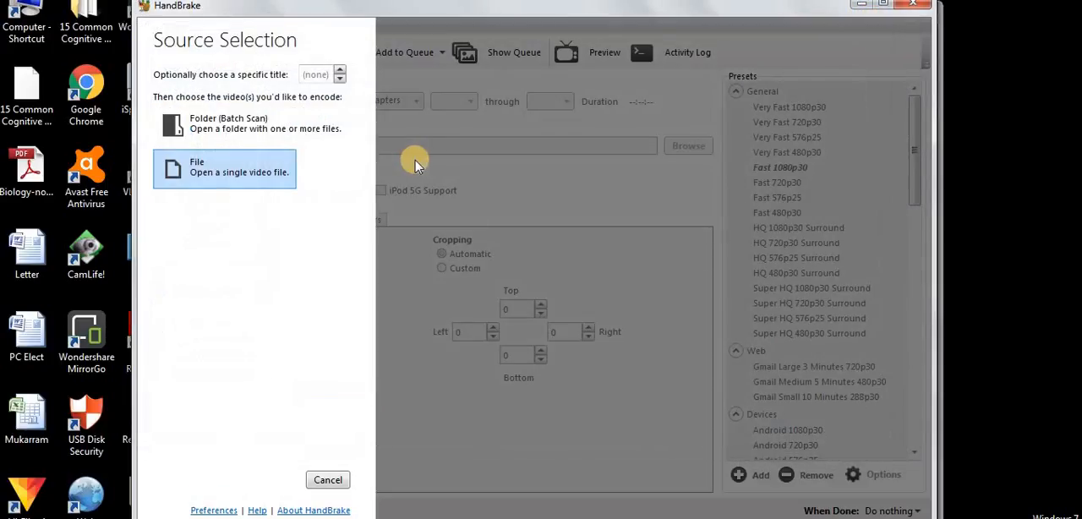
Step: Choose to open a single video file as the source and browse to the youtube folder in the Videos library
{"action": "left_click", "coordinate": [258, 168]}
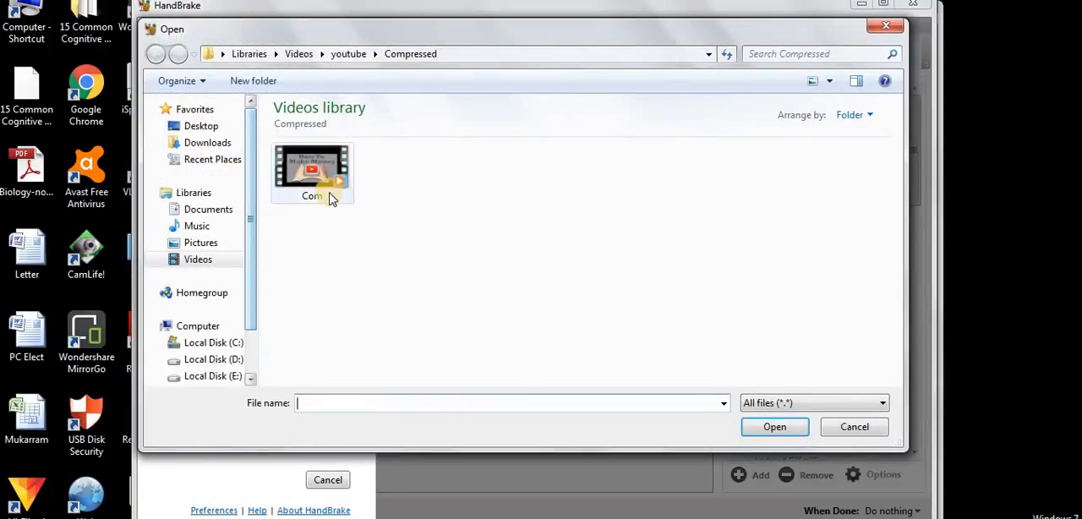
{"action": "left_click", "coordinate": [196, 261]}
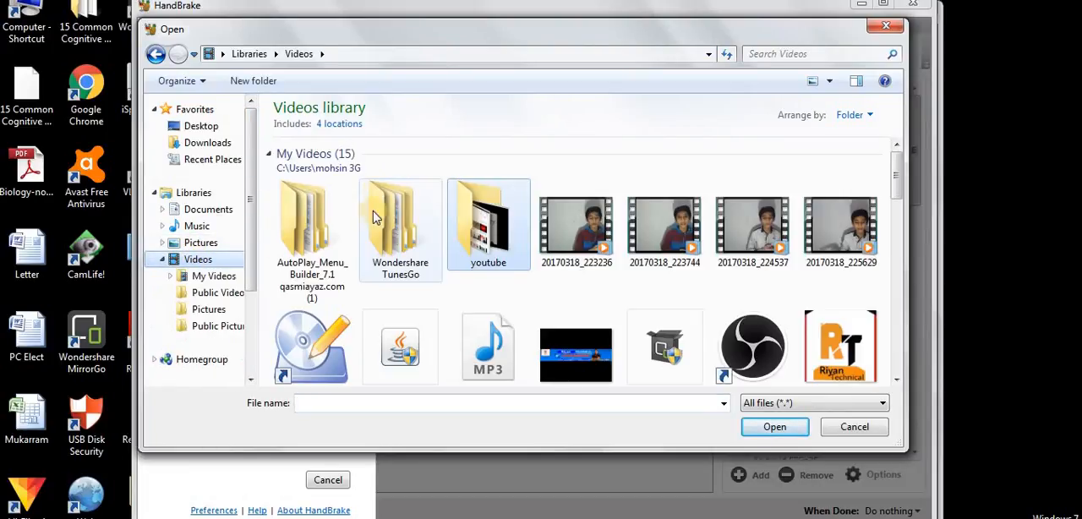
{"action": "double_click", "coordinate": [484, 224]}
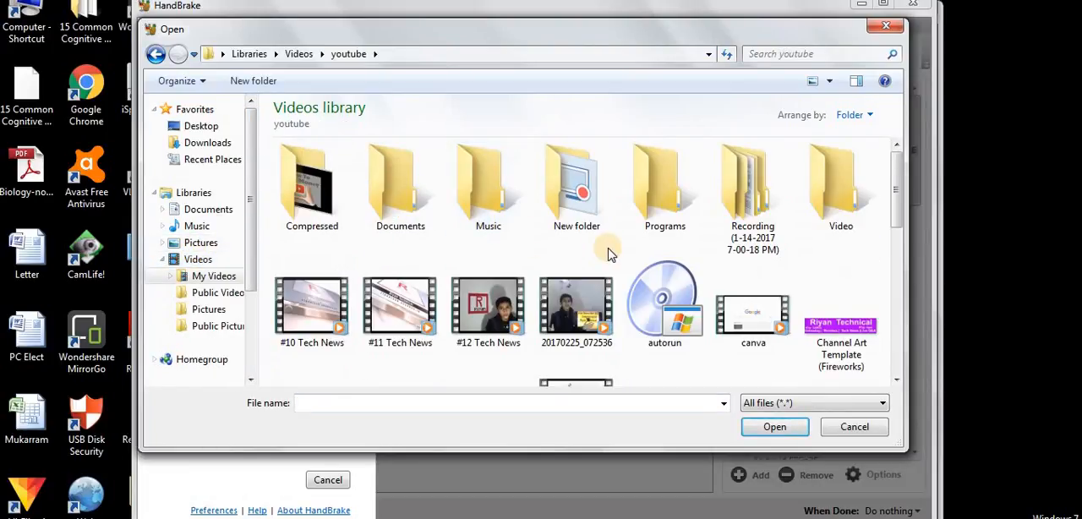
{"action": "scroll", "coordinate": [609, 251], "scroll_direction": "down", "scroll_amount": 1}
{"action": "scroll", "coordinate": [609, 252], "scroll_direction": "down", "scroll_amount": 2}
{"action": "scroll", "coordinate": [609, 252], "scroll_direction": "up", "scroll_amount": 1}
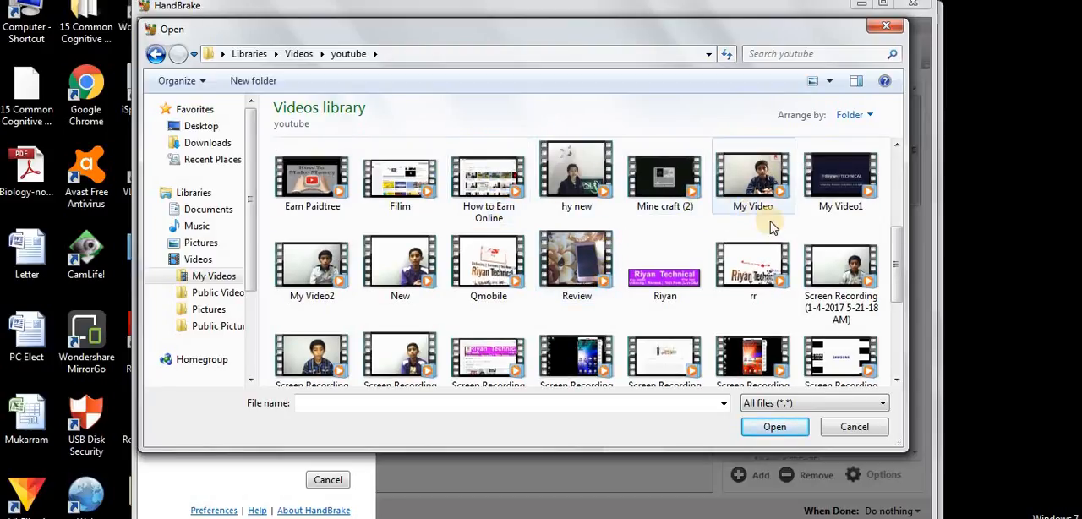
Step: Check the file properties of the Earn Paidtree video and open it as the source
{"action": "right_click", "coordinate": [311, 177]}
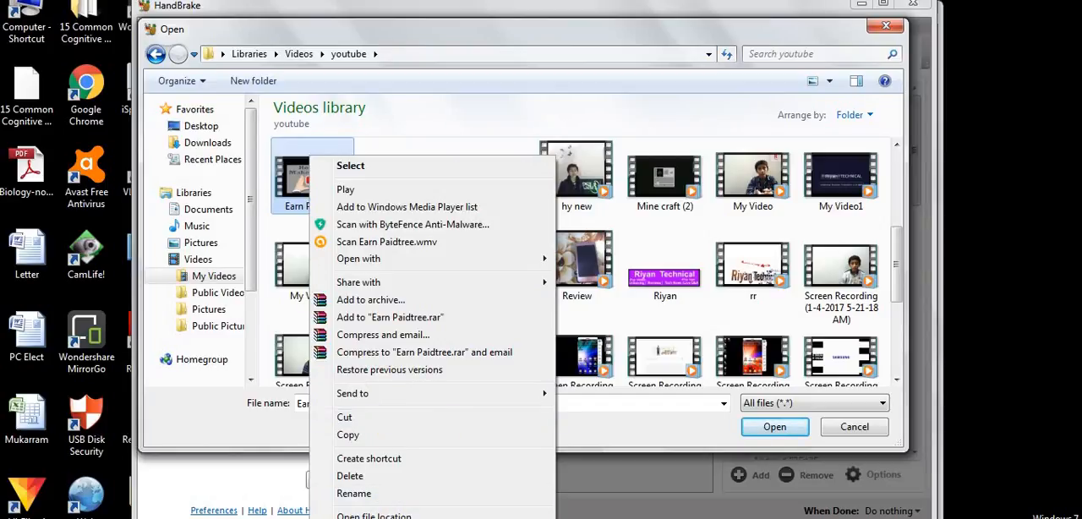
{"action": "left_click", "coordinate": [363, 518]}
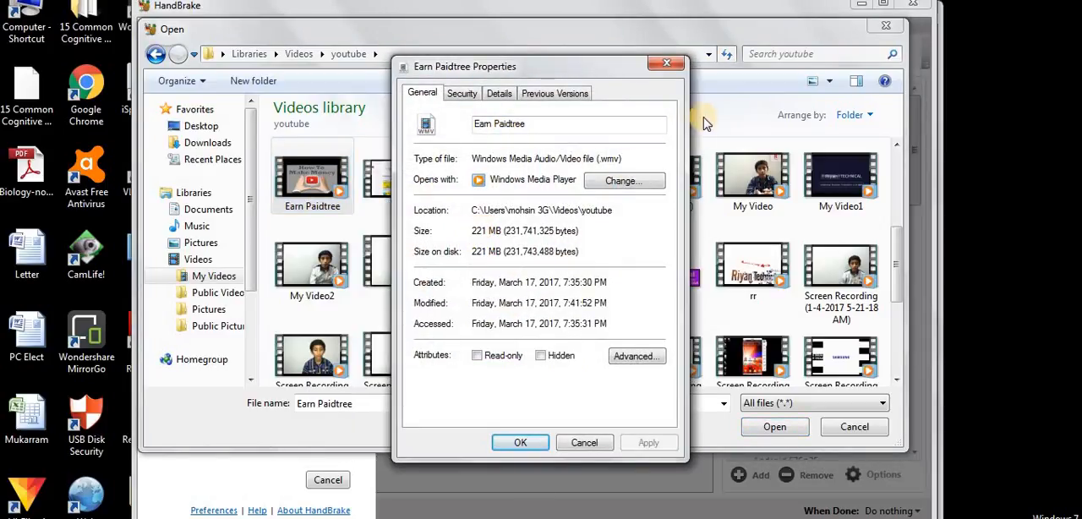
{"action": "left_click", "coordinate": [668, 63]}
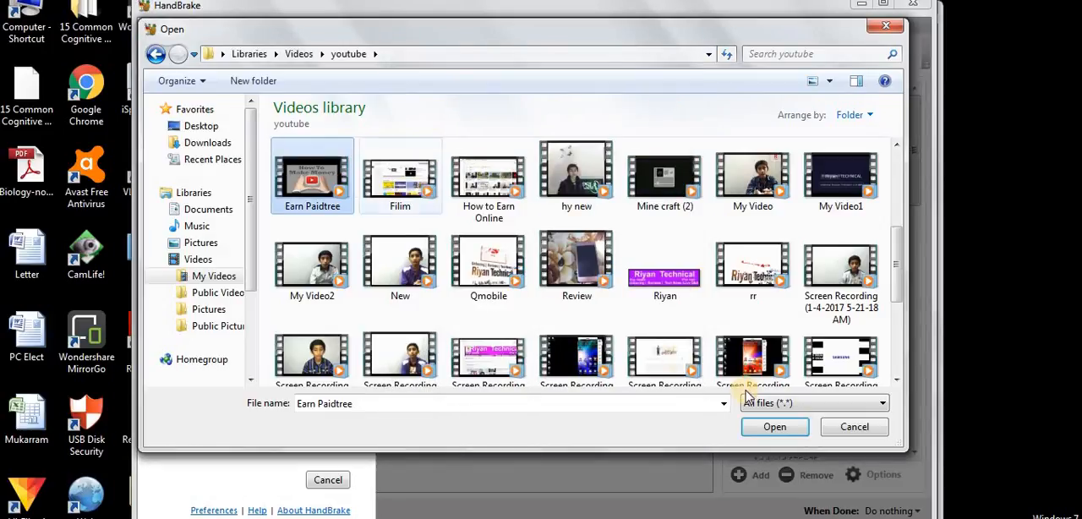
{"action": "left_click", "coordinate": [773, 427]}
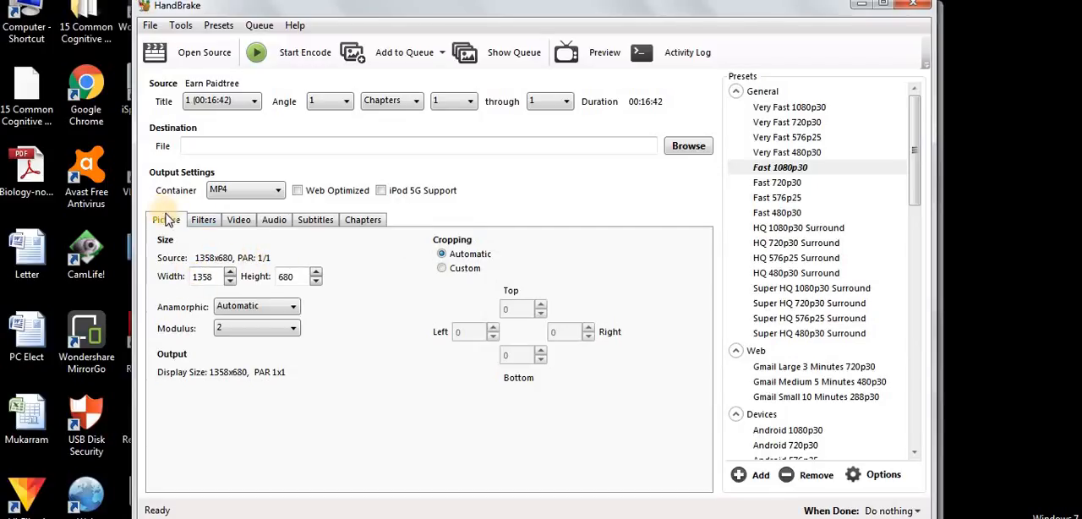
Step: Set the picture cropping to Custom, with Anamorphic on Automatic and Modulus at 2
{"action": "left_click", "coordinate": [442, 269]}
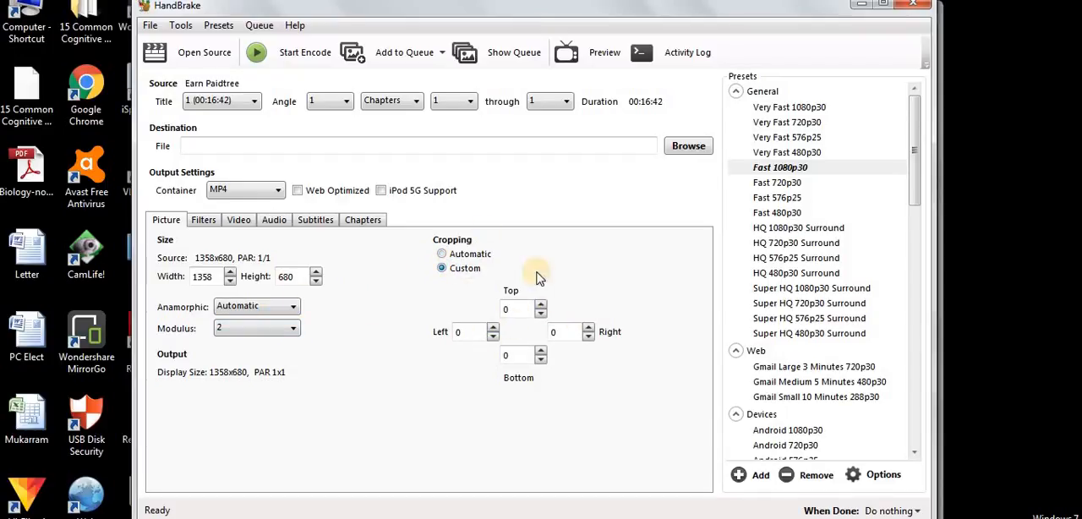
{"action": "left_click", "coordinate": [273, 313]}
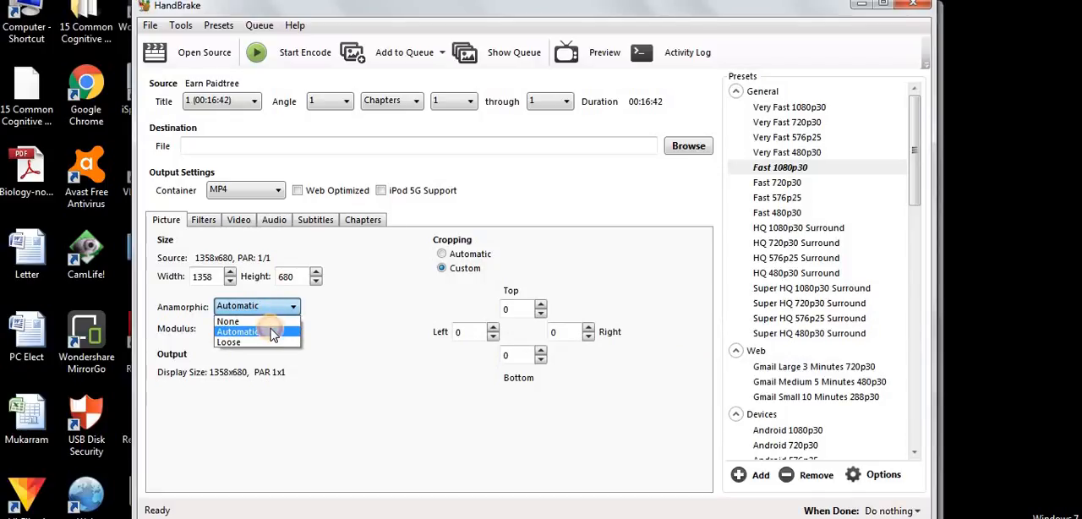
{"action": "left_click", "coordinate": [272, 333]}
{"action": "left_click", "coordinate": [272, 329]}
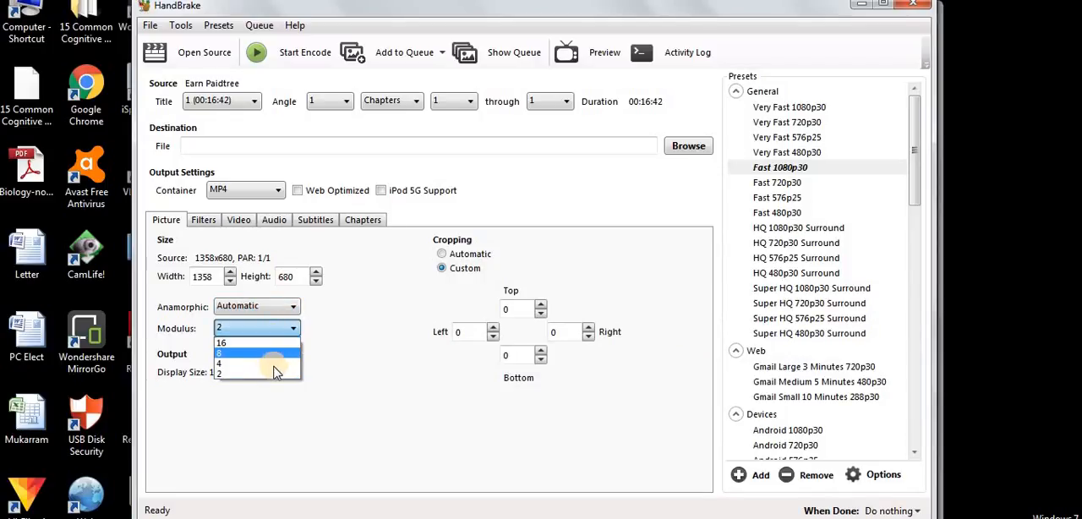
{"action": "left_click", "coordinate": [274, 372]}
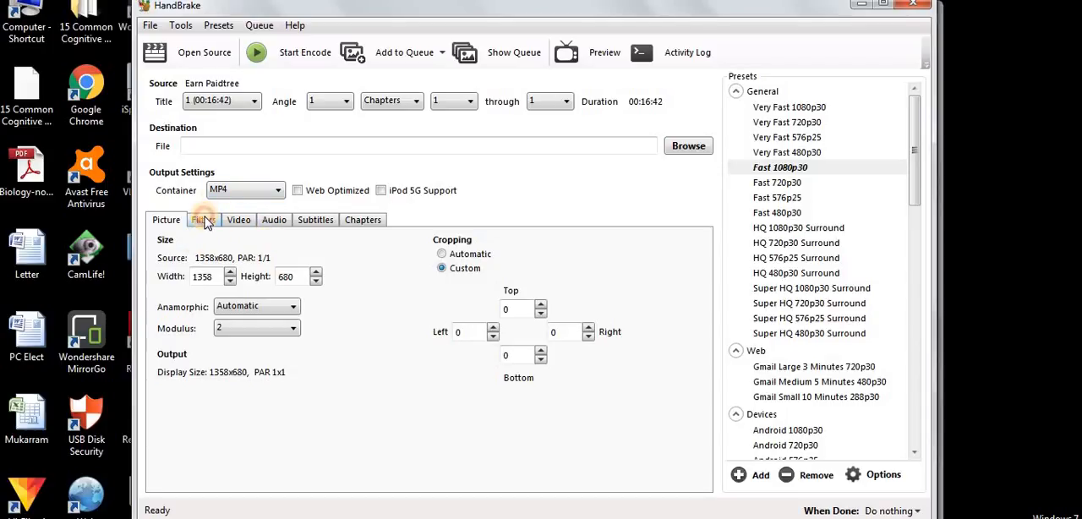
Step: Look over the filter settings, try Constant Framerate for the video and return to Peak Framerate with constant quality at RF 22
{"action": "left_click", "coordinate": [204, 221]}
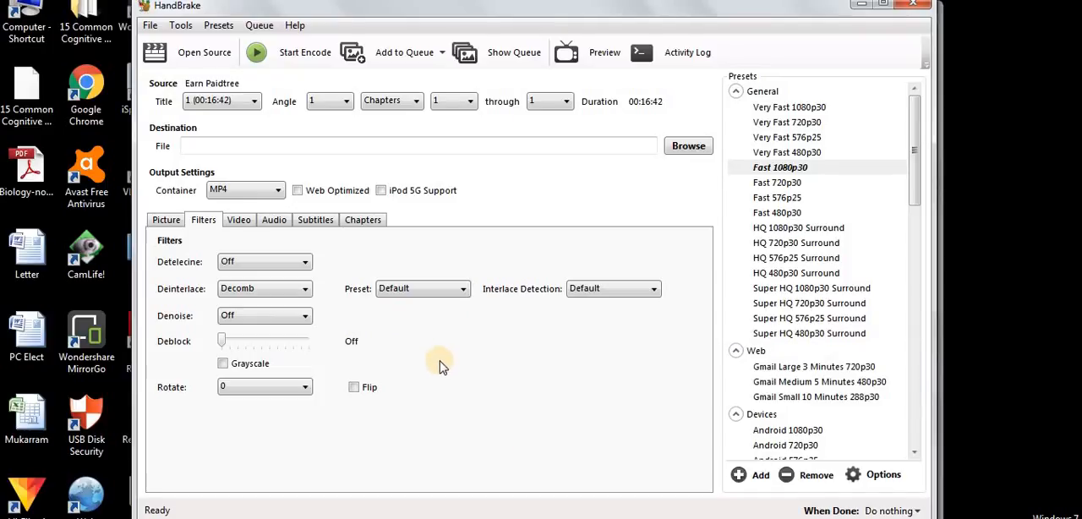
{"action": "left_click", "coordinate": [240, 223]}
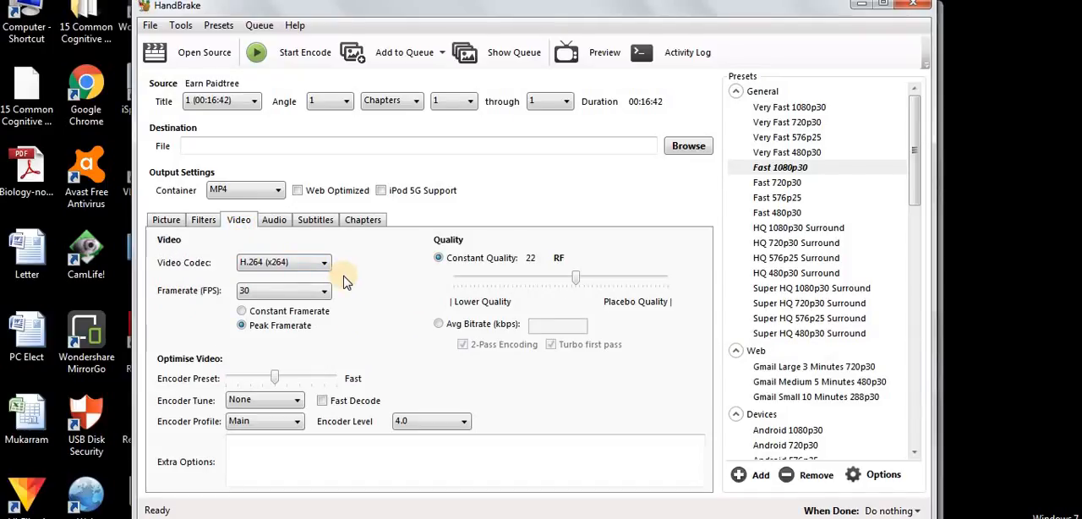
{"action": "left_click", "coordinate": [257, 313]}
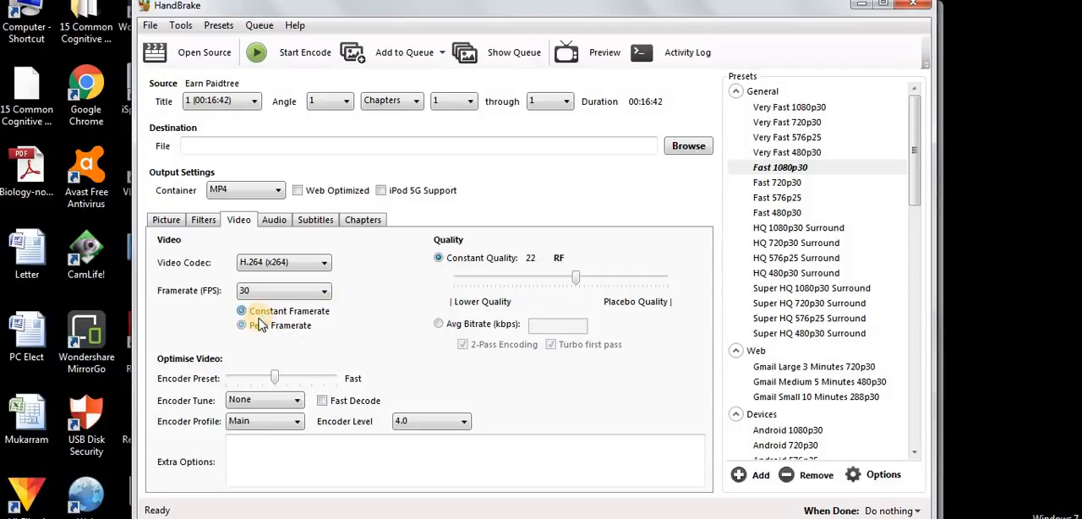
{"action": "left_click", "coordinate": [259, 331]}
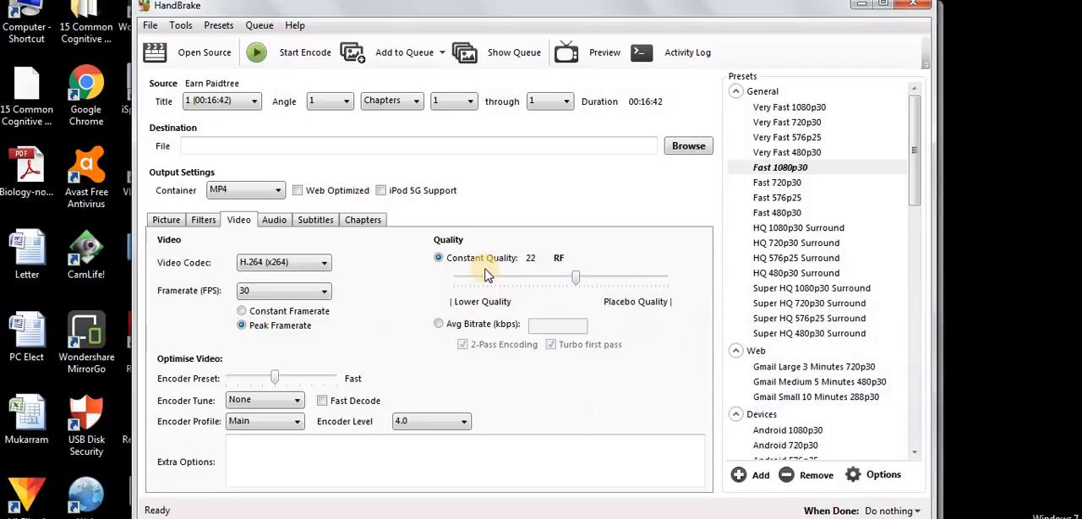
{"action": "mouse_move", "coordinate": [577, 279]}
{"action": "left_mouse_down"}
{"action": "mouse_move", "coordinate": [664, 280]}
{"action": "mouse_move", "coordinate": [448, 279]}
{"action": "mouse_move", "coordinate": [575, 280]}
{"action": "left_mouse_up"}
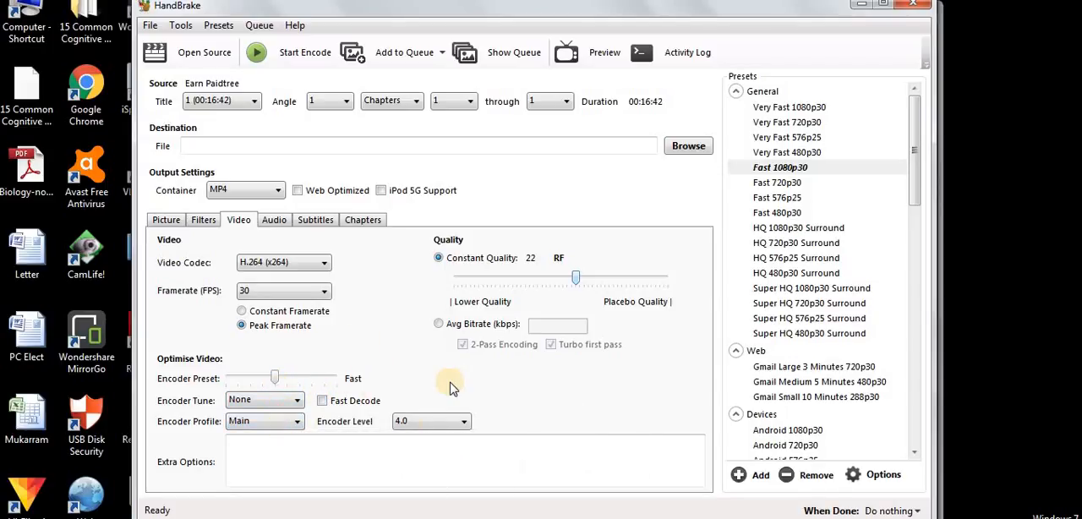
Step: Review the encoder profile and encoder tune options, keeping the profile on Main and the tune on None
{"action": "left_click", "coordinate": [263, 427]}
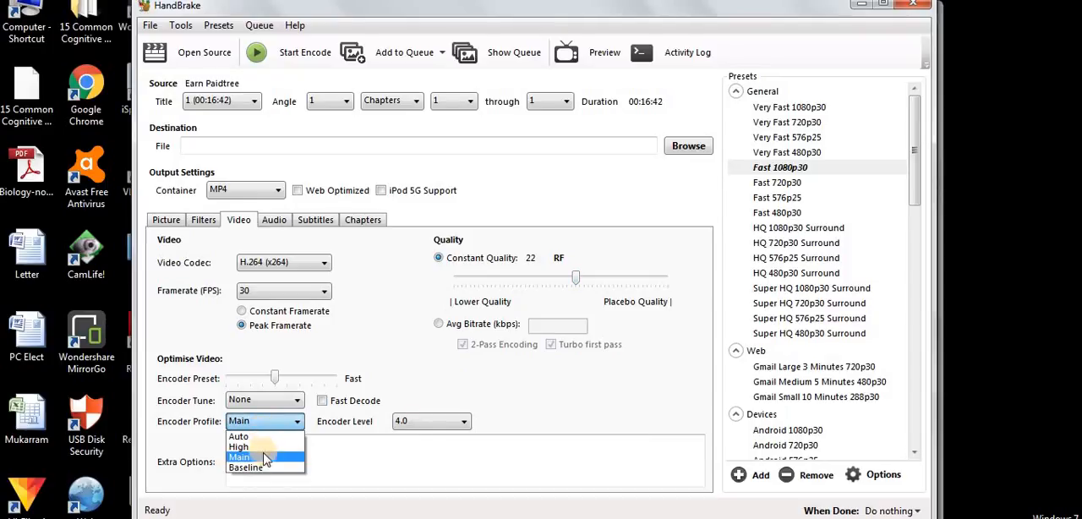
{"action": "left_click", "coordinate": [264, 456]}
{"action": "left_click", "coordinate": [282, 407]}
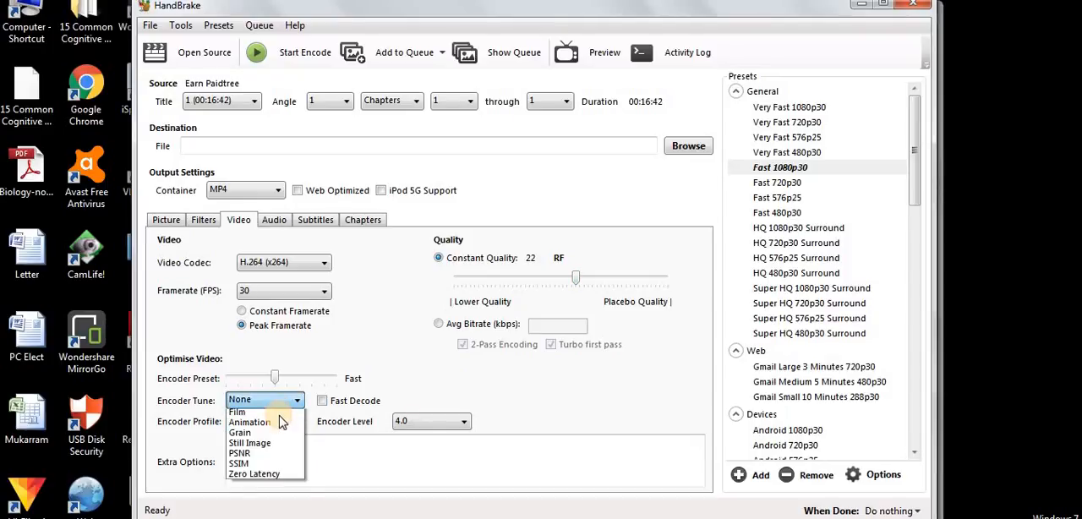
{"action": "left_click", "coordinate": [281, 417]}
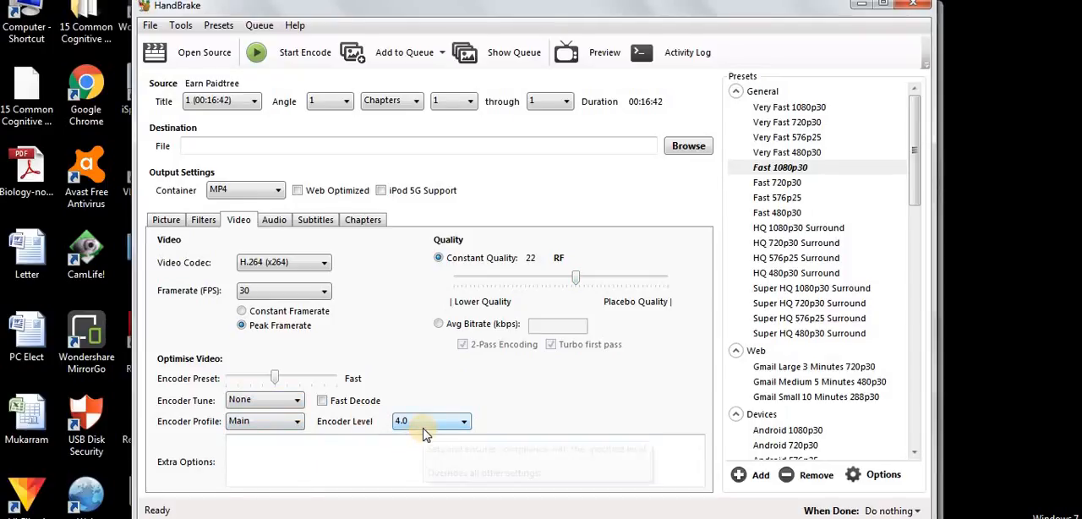
Step: Set the audio track's bitrate to 128 and look over the subtitle and chapter settings
{"action": "left_click", "coordinate": [274, 221]}
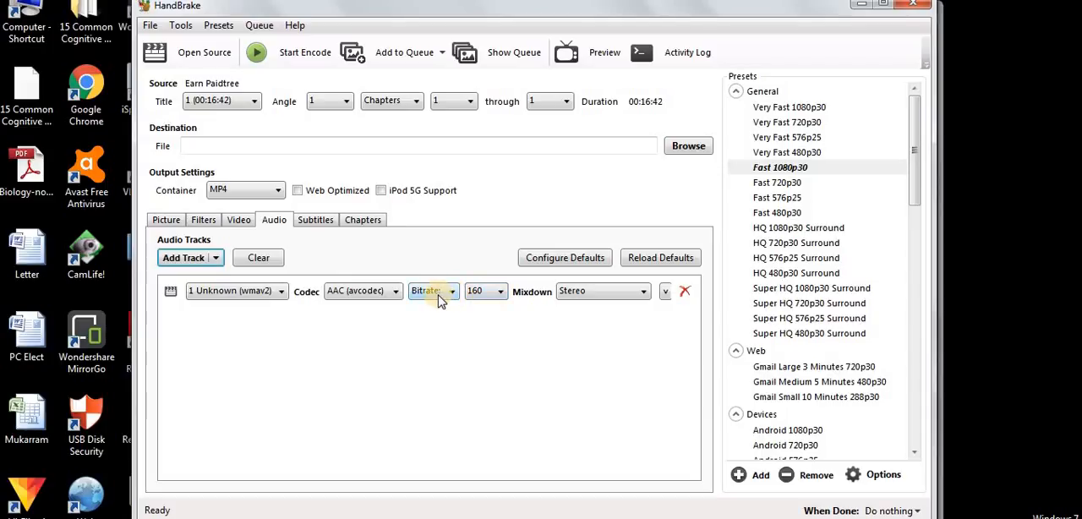
{"action": "left_click", "coordinate": [475, 296]}
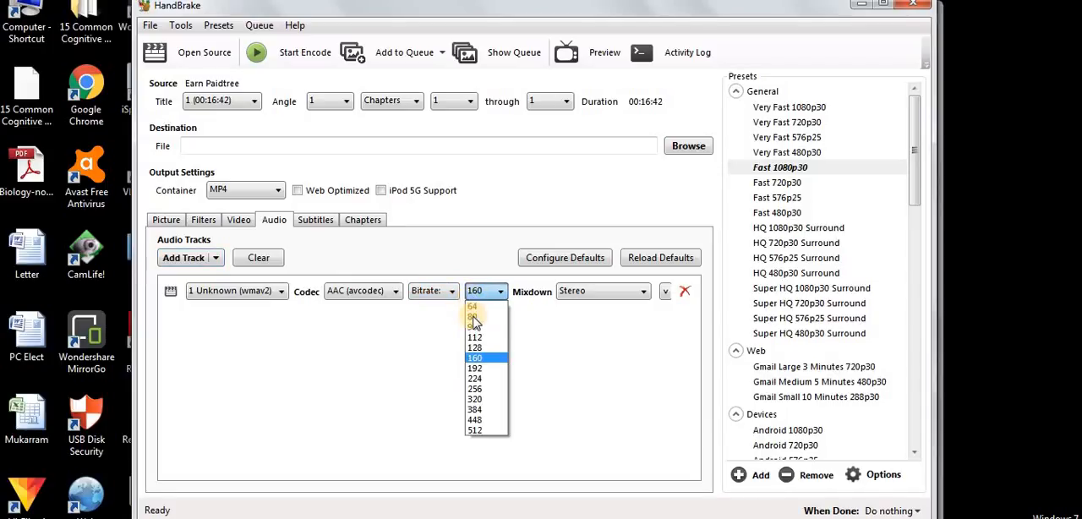
{"action": "left_click", "coordinate": [483, 347]}
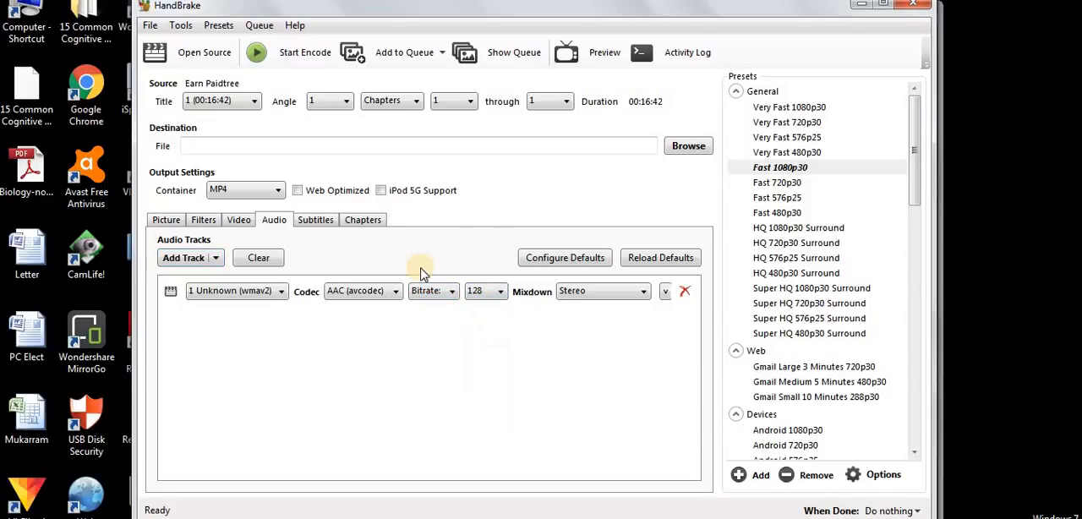
{"action": "left_click", "coordinate": [316, 222]}
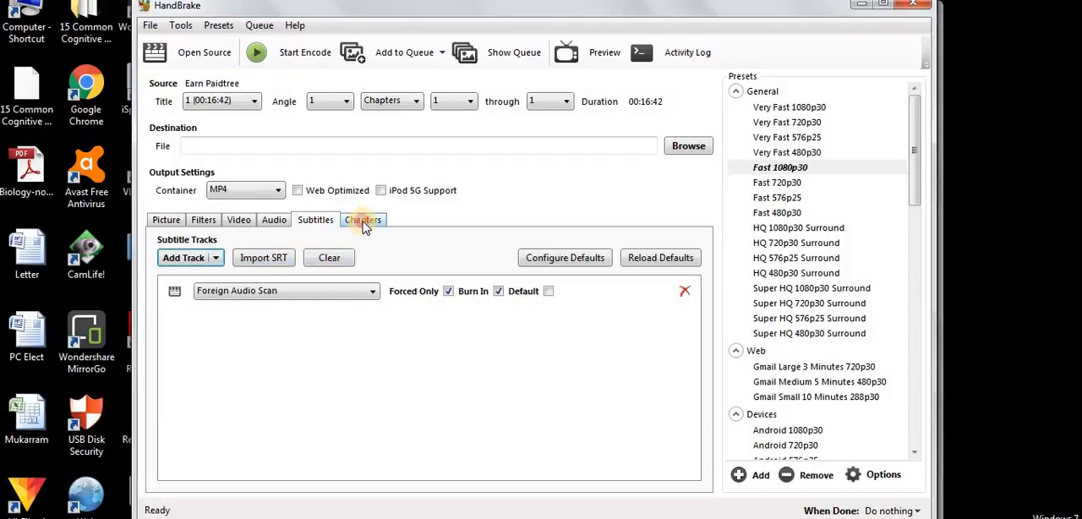
{"action": "left_click", "coordinate": [364, 221]}
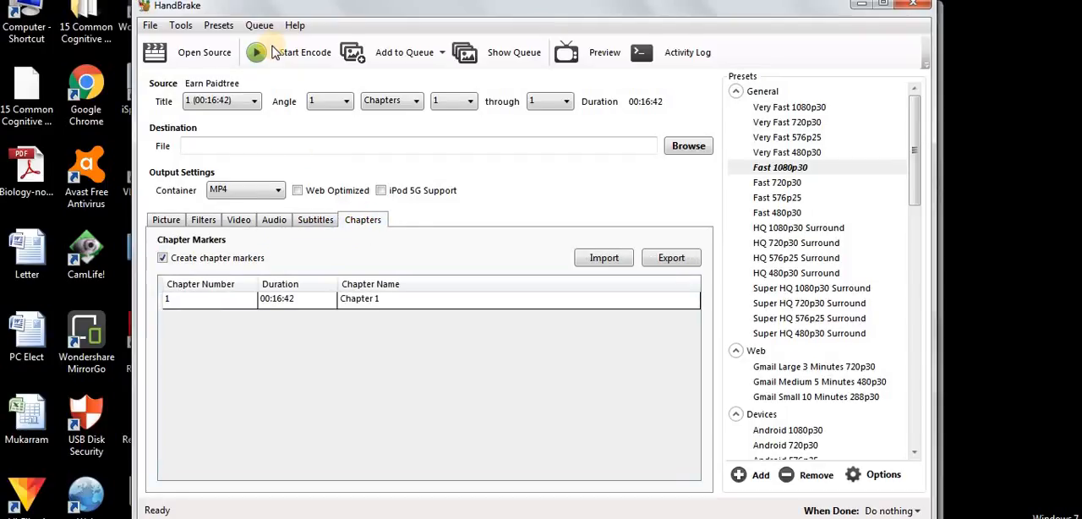
{"action": "left_click", "coordinate": [273, 52]}
{"action": "left_click", "coordinate": [689, 326]}
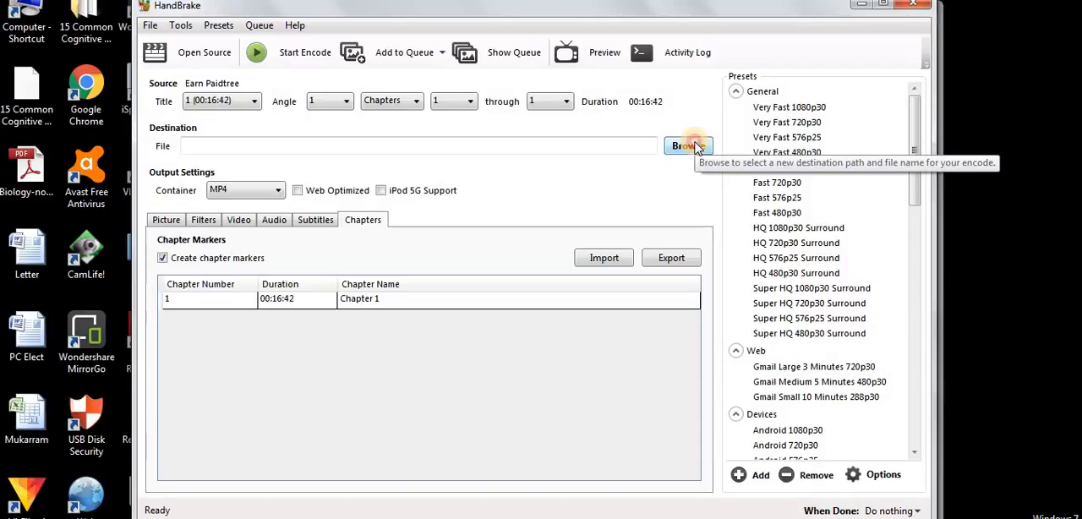
{"action": "left_click", "coordinate": [698, 149]}
{"action": "double_click", "coordinate": [320, 191]}
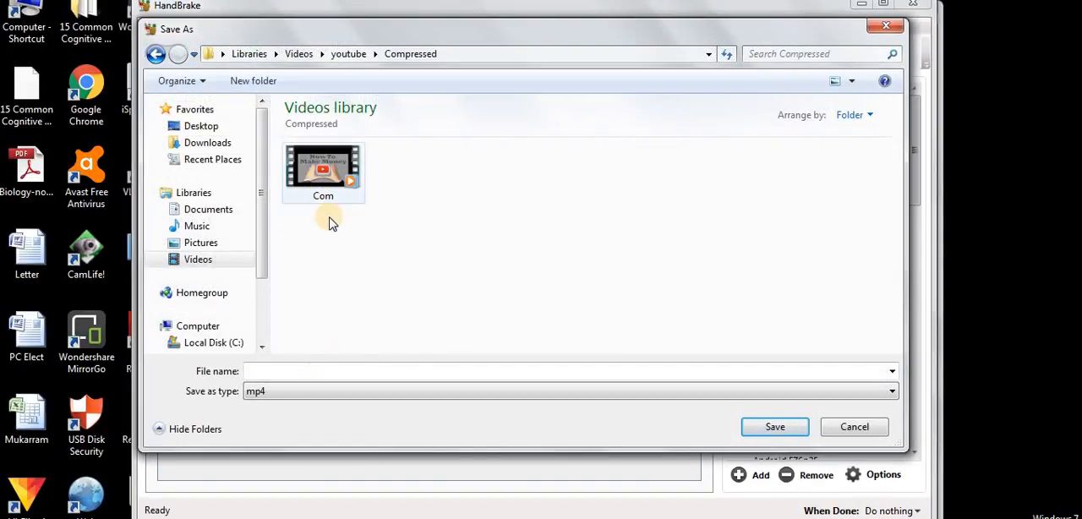
{"action": "left_click", "coordinate": [321, 372]}
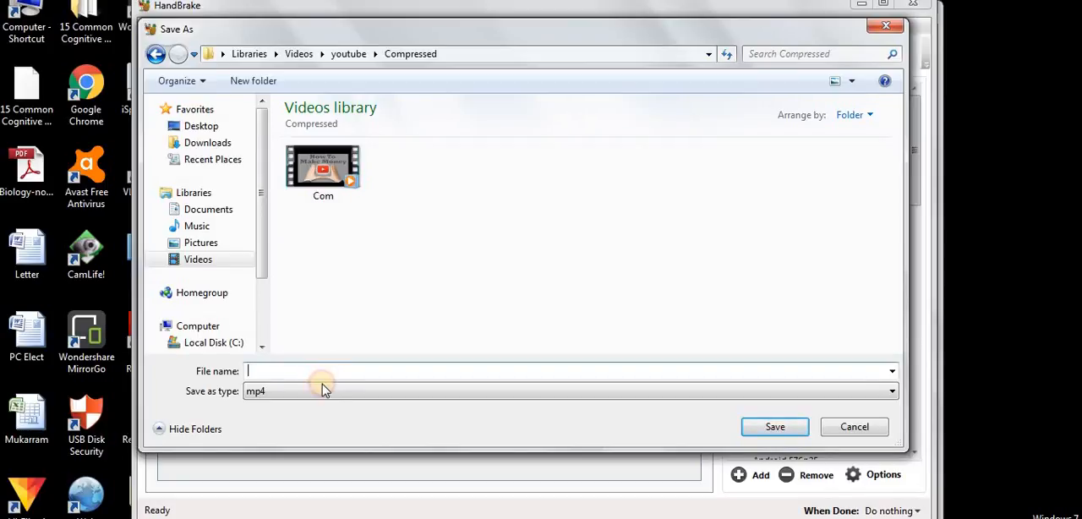
{"action": "left_click", "coordinate": [323, 391]}
{"action": "left_click", "coordinate": [323, 392]}
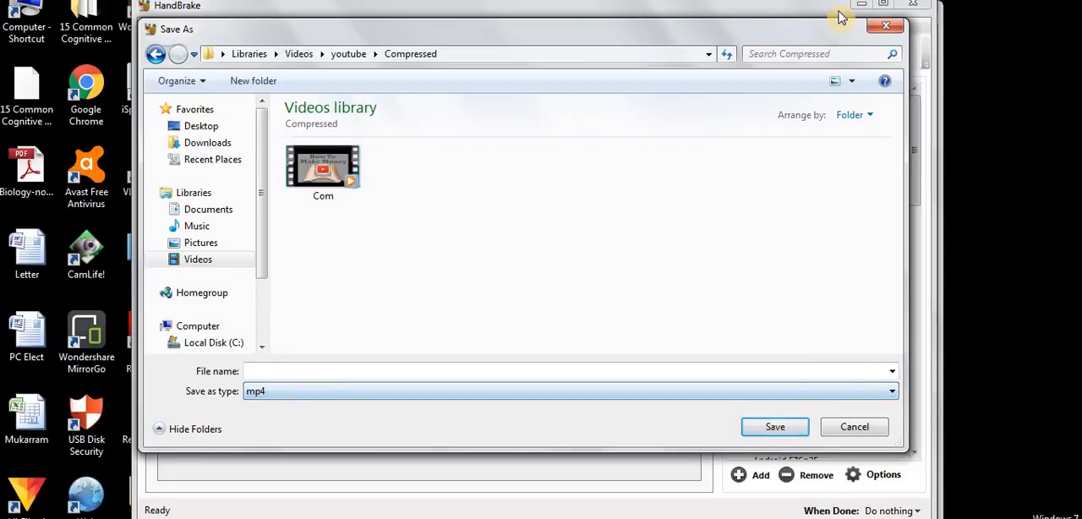
{"action": "left_click", "coordinate": [877, 31]}
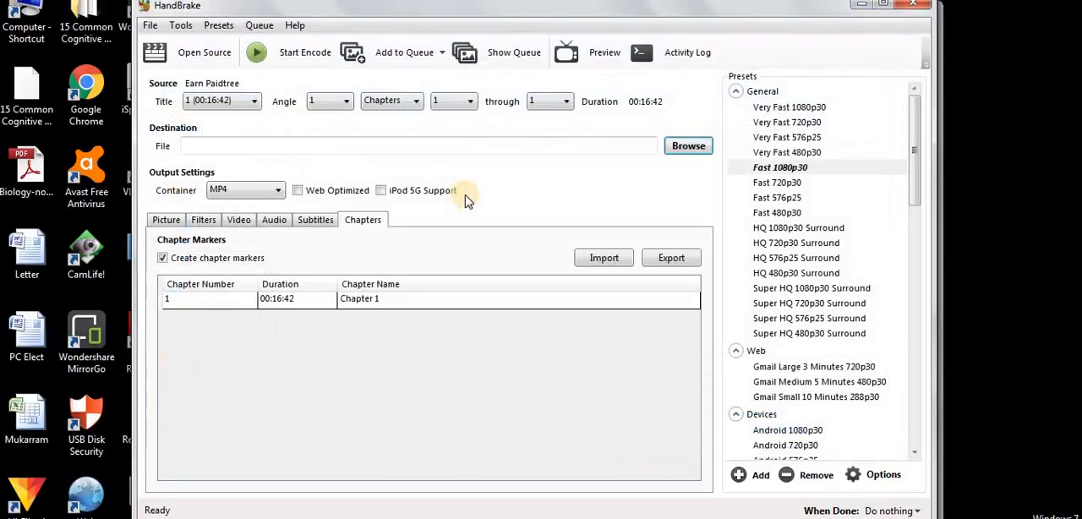
Step: Keep the output container on MP4 and enable Web Optimized
{"action": "left_click", "coordinate": [276, 194]}
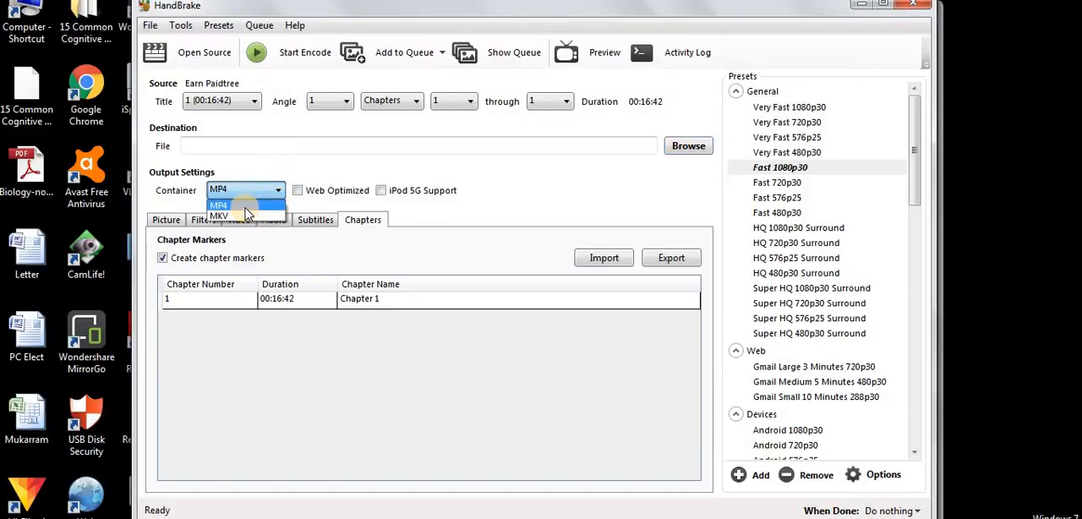
{"action": "left_click", "coordinate": [246, 208]}
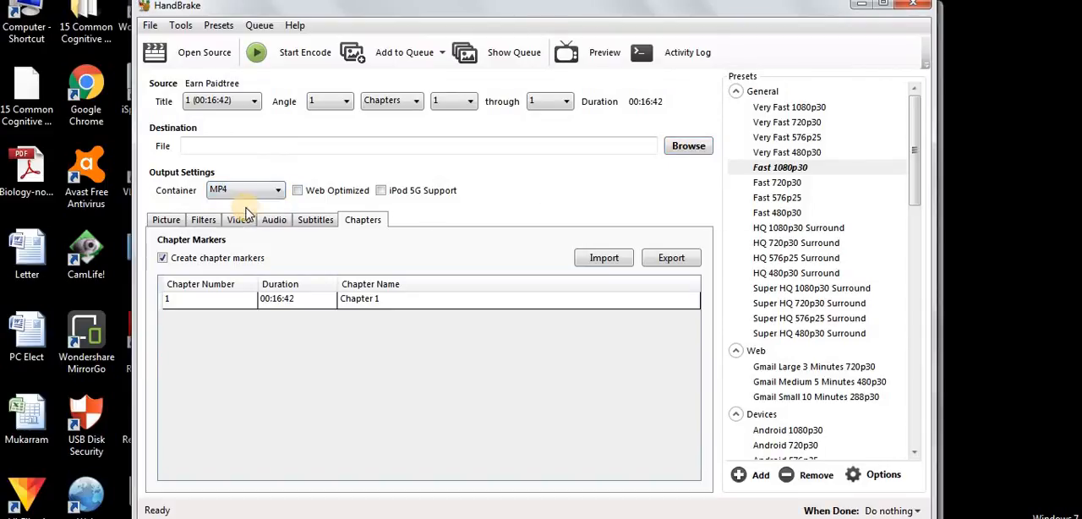
{"action": "left_click", "coordinate": [301, 192]}
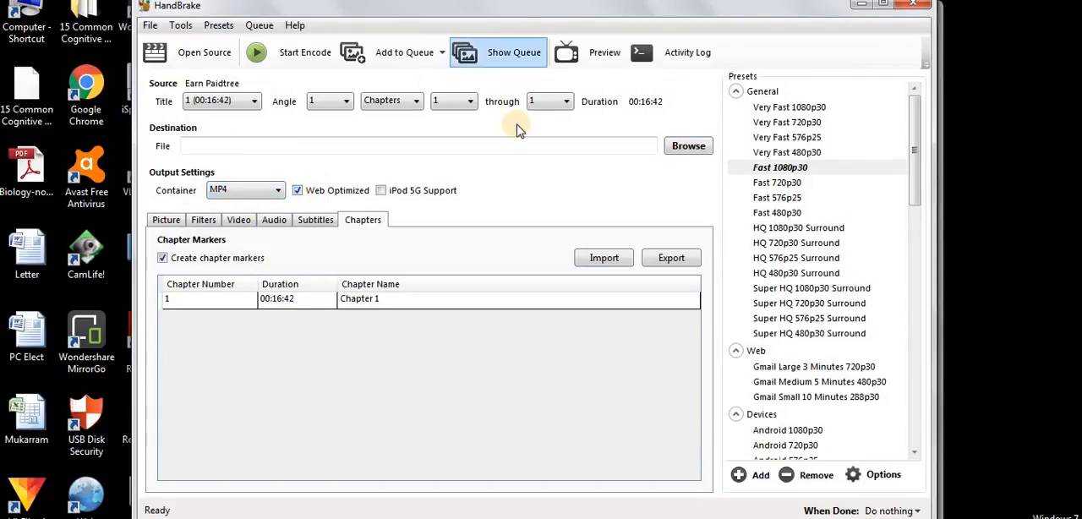
Step: Set the encode destination to an mp4 file named Paidtree in the Compressed folder inside the youtube folder
{"action": "left_click", "coordinate": [304, 59]}
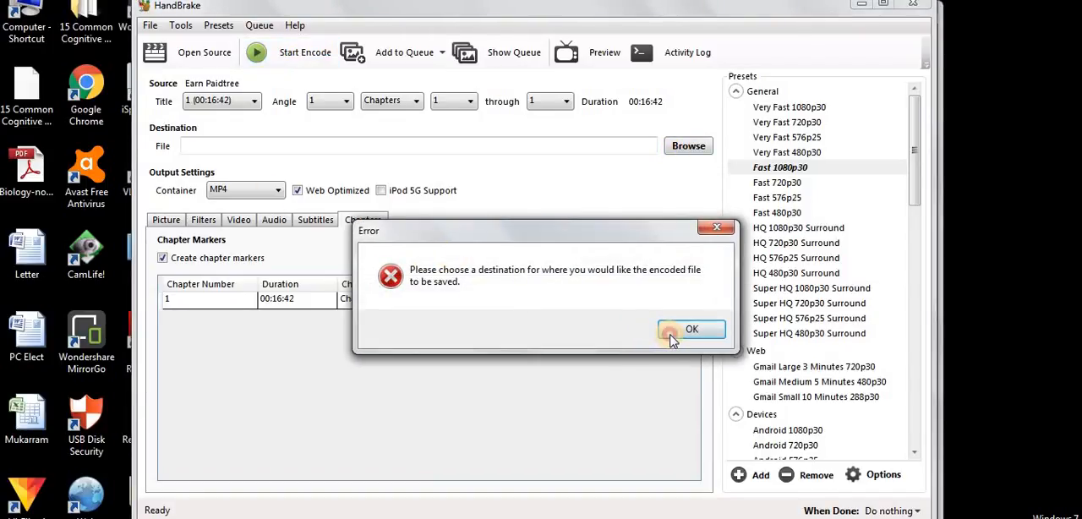
{"action": "left_click", "coordinate": [672, 339]}
{"action": "left_click", "coordinate": [689, 149]}
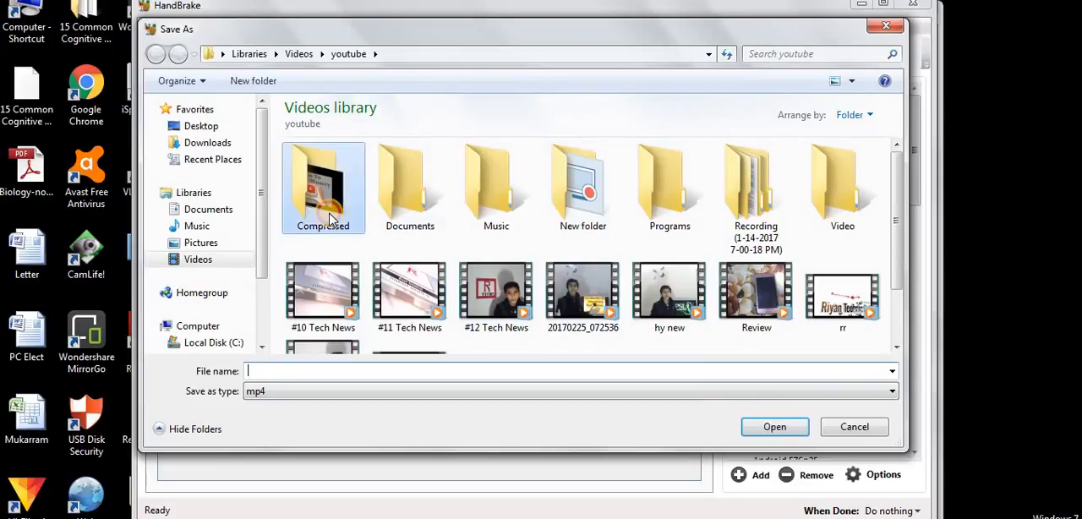
{"action": "double_click", "coordinate": [355, 219]}
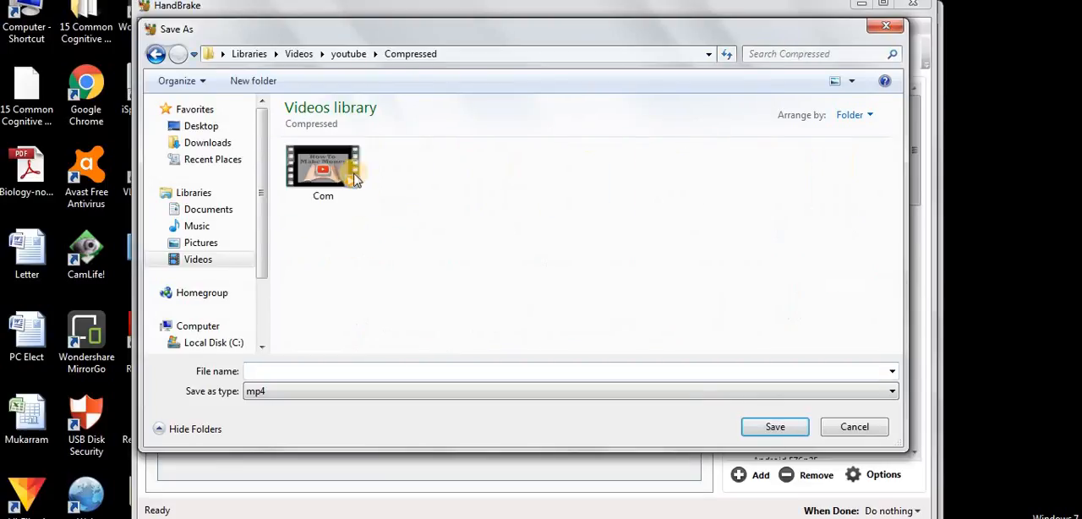
{"action": "left_click", "coordinate": [320, 376]}
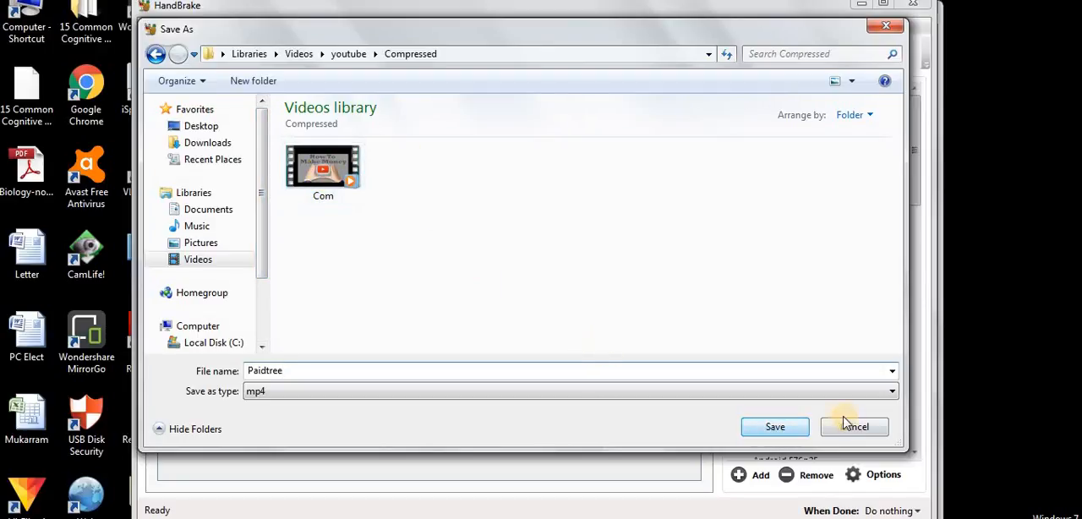
{"action": "left_click", "coordinate": [776, 427]}
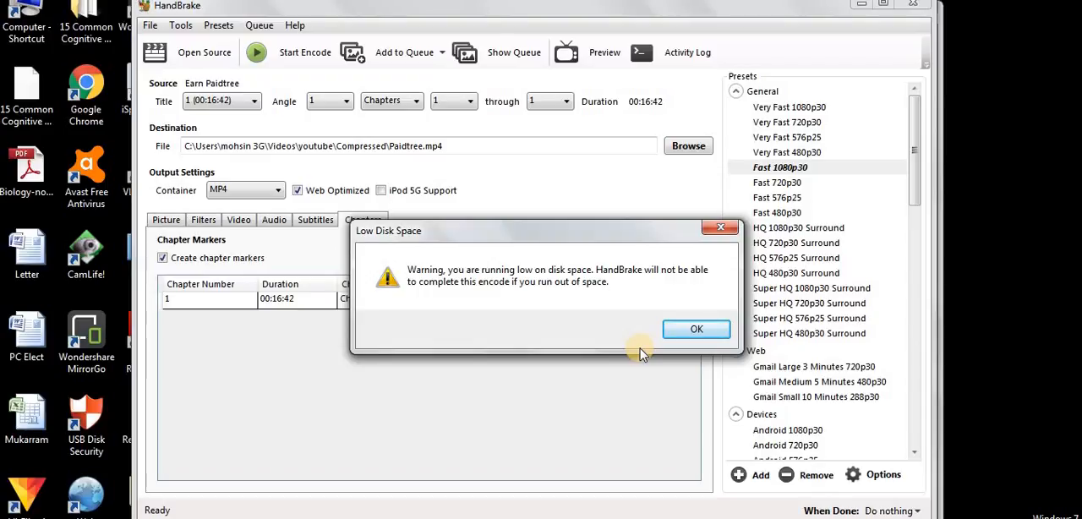
{"action": "left_click", "coordinate": [693, 329]}
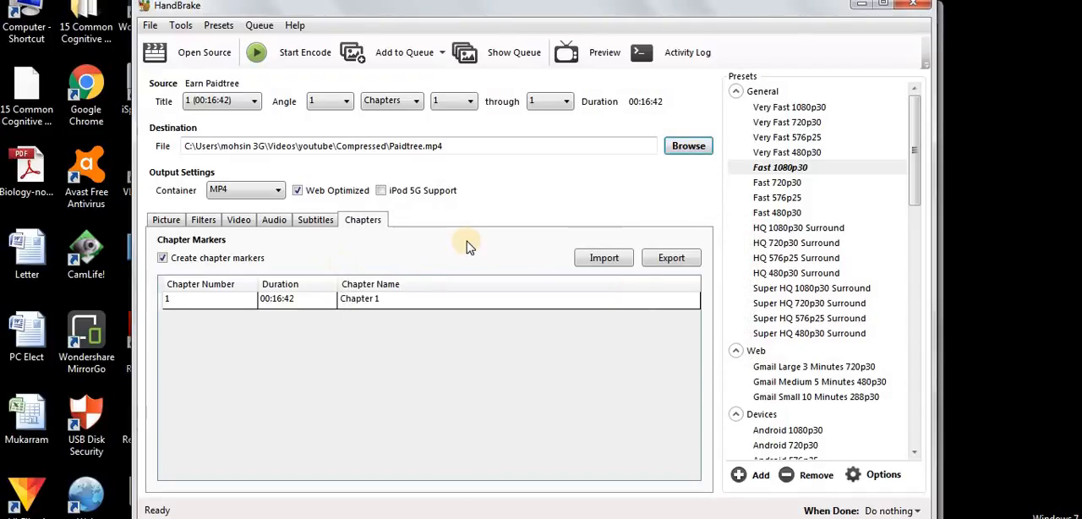
Step: Start encoding the video and narrow the HandBrake window
{"action": "left_click", "coordinate": [291, 52]}
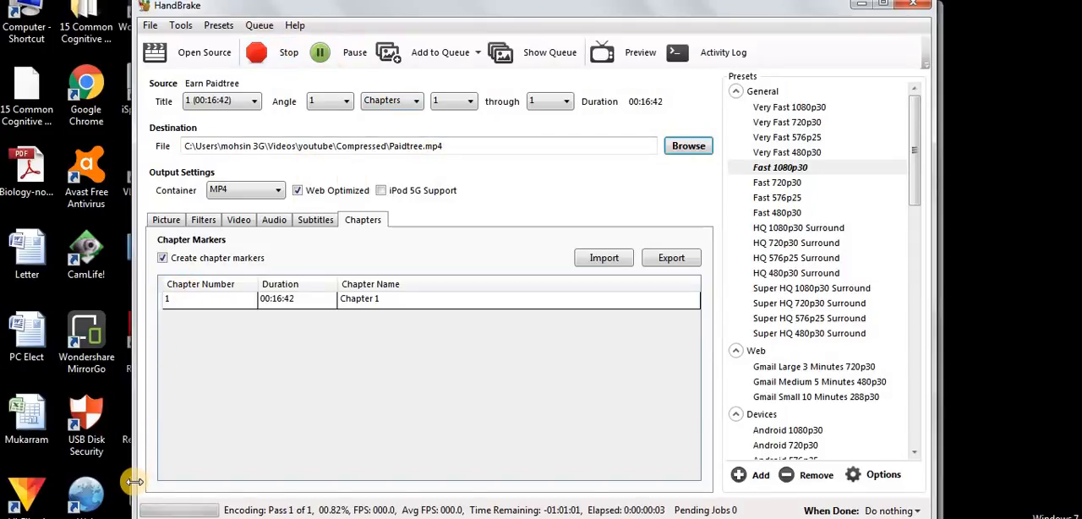
{"action": "left_click_drag", "start_coordinate": [135, 482], "coordinate": [169, 397]}
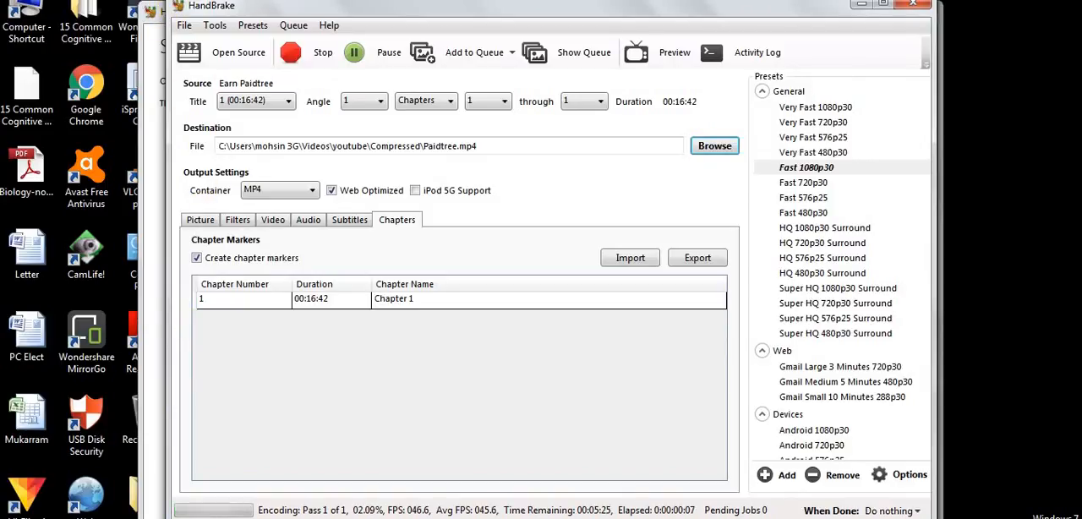
{"action": "left_click_drag", "start_coordinate": [169, 10], "coordinate": [238, 17]}
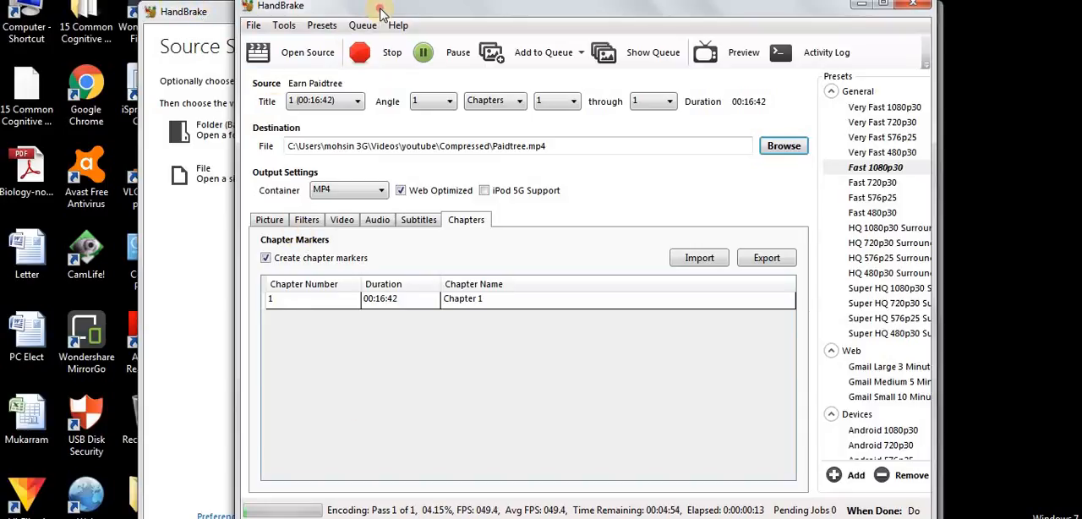
{"action": "mouse_move", "coordinate": [387, 8]}
{"action": "left_mouse_down"}
{"action": "mouse_move", "coordinate": [370, 0]}
{"action": "mouse_move", "coordinate": [372, 11]}
{"action": "left_mouse_up"}
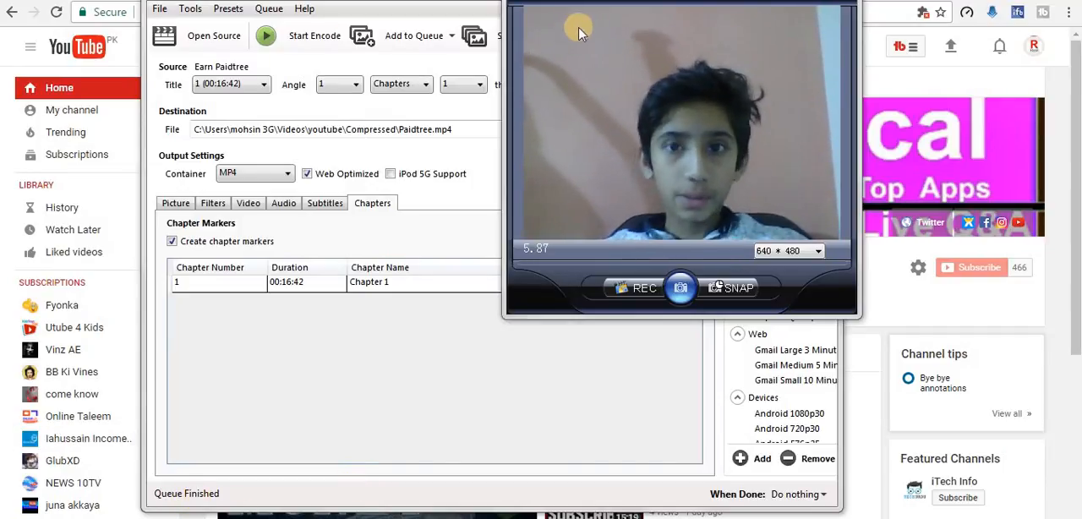
Step: Put away the HandBrake and browser windows to reveal the desktop
{"action": "left_click", "coordinate": [66, 351]}
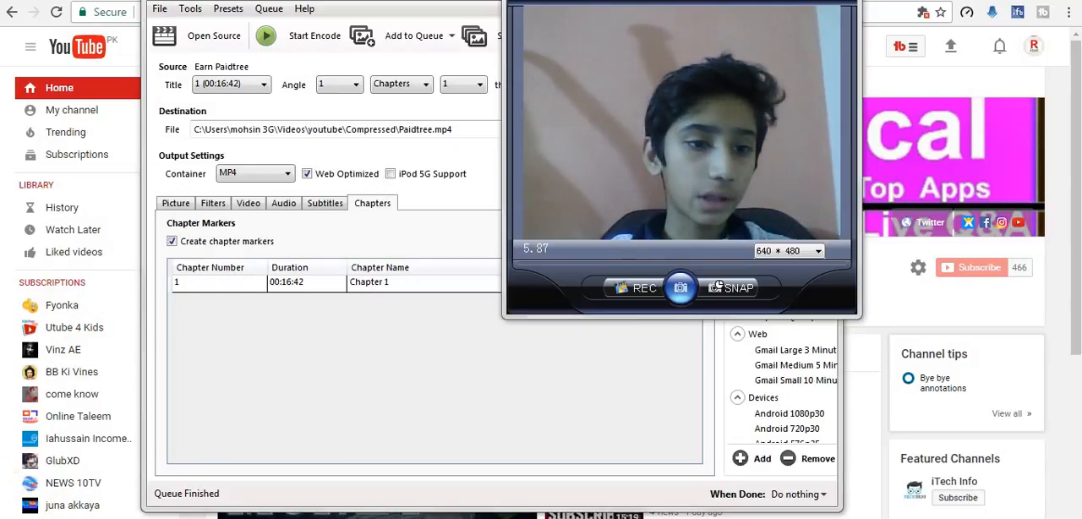
{"action": "left_click", "coordinate": [375, 325]}
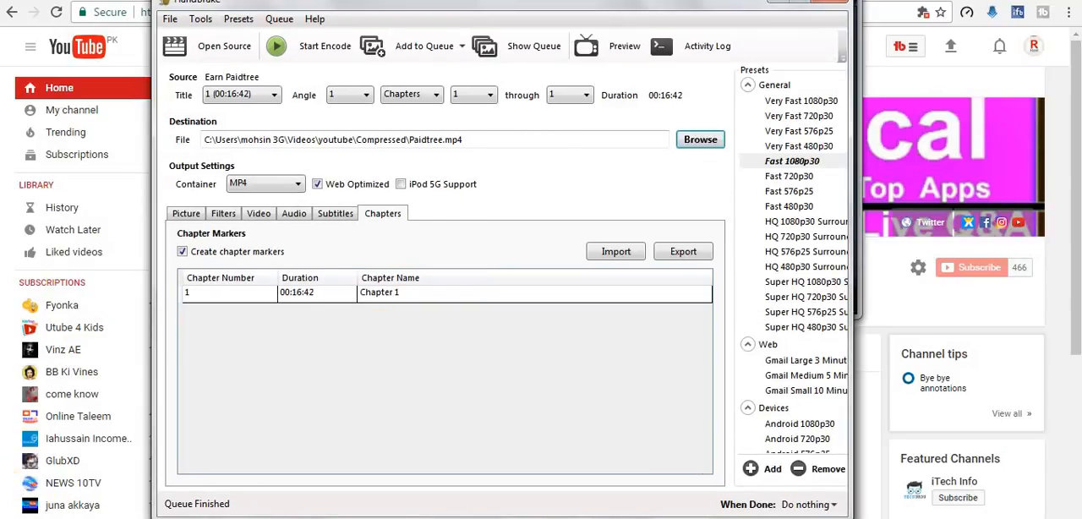
{"action": "left_click", "coordinate": [829, 2]}
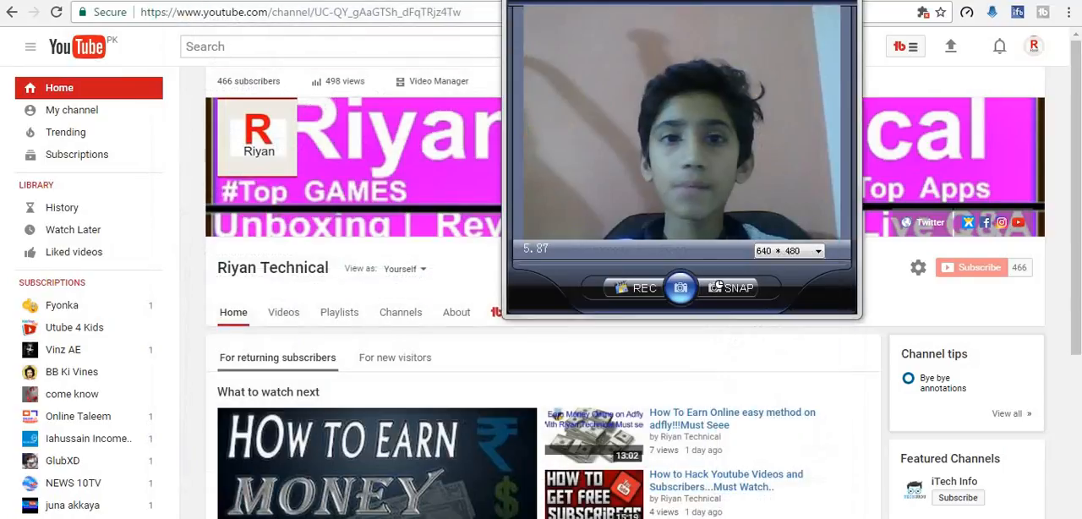
{"action": "left_click", "coordinate": [1003, 1]}
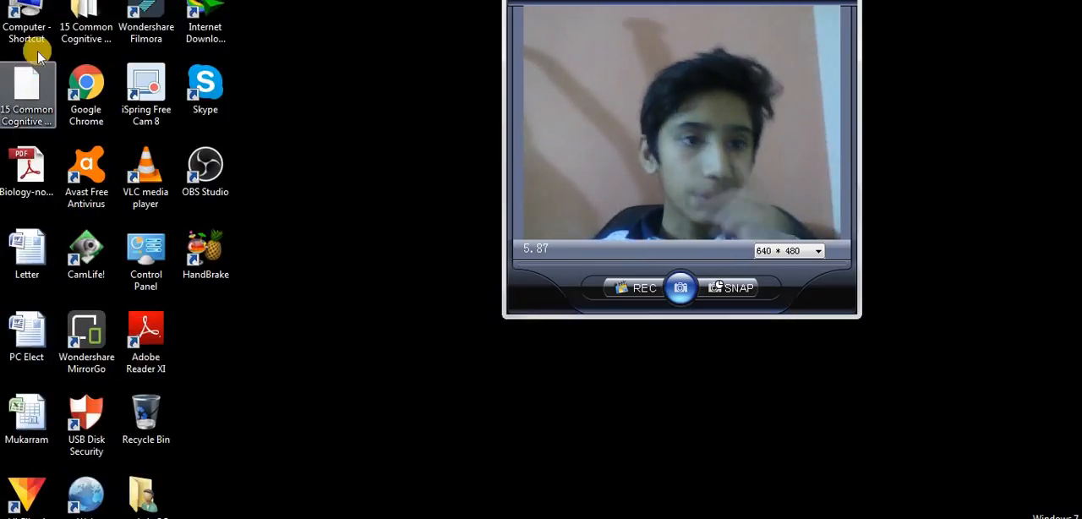
Step: Open the Compressed folder in Videos > youtube and check the size of the Paidtree video
{"action": "double_click", "coordinate": [28, 25]}
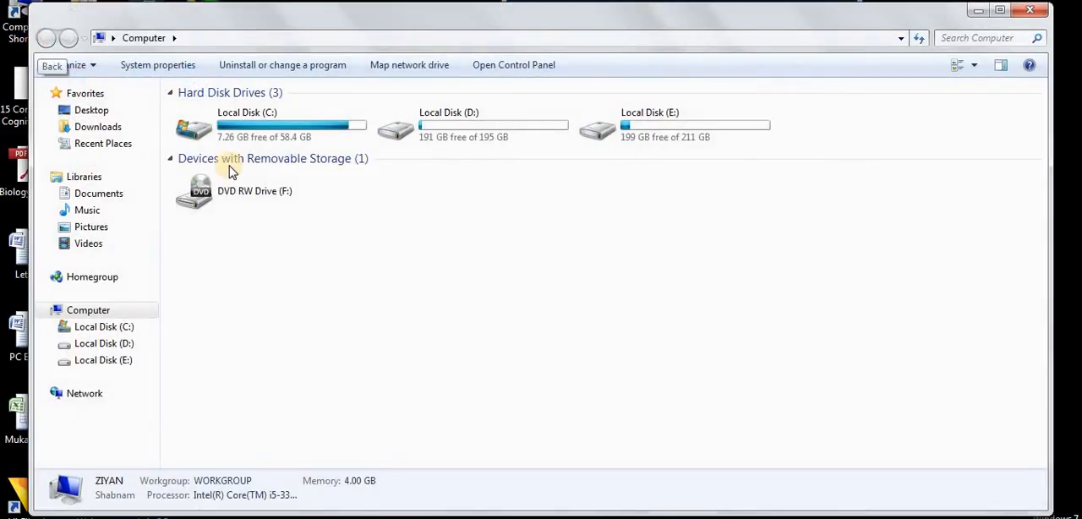
{"action": "left_click", "coordinate": [114, 243]}
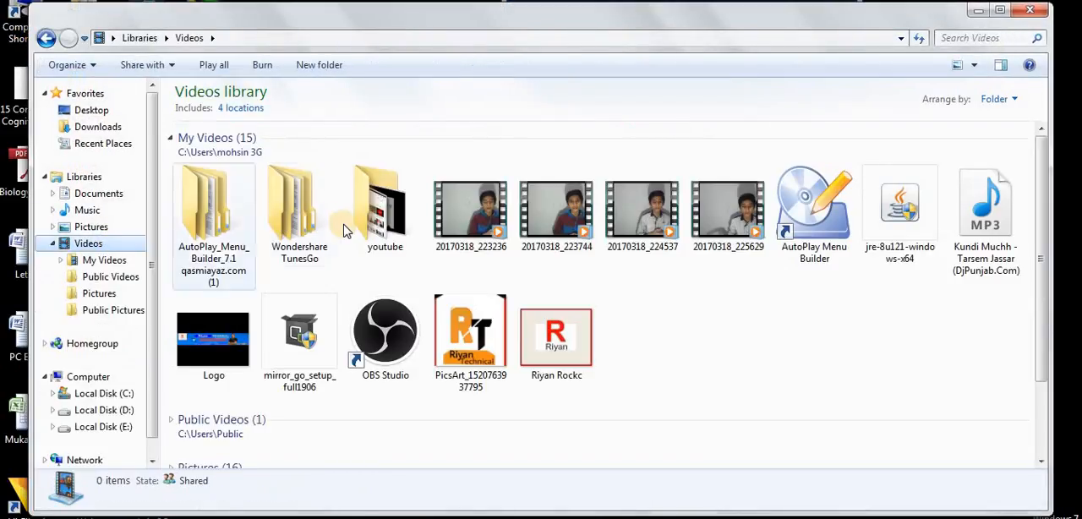
{"action": "double_click", "coordinate": [387, 203]}
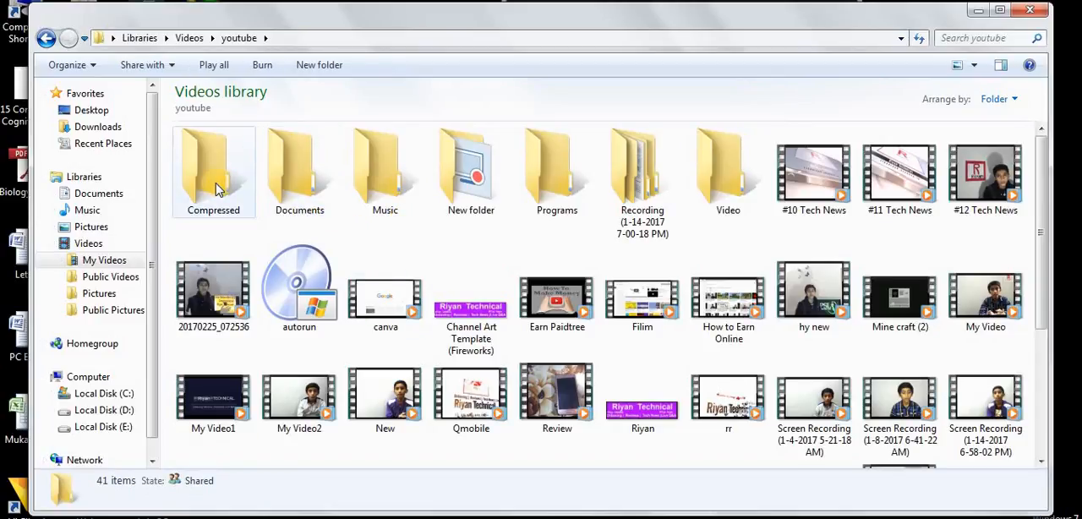
{"action": "double_click", "coordinate": [218, 189]}
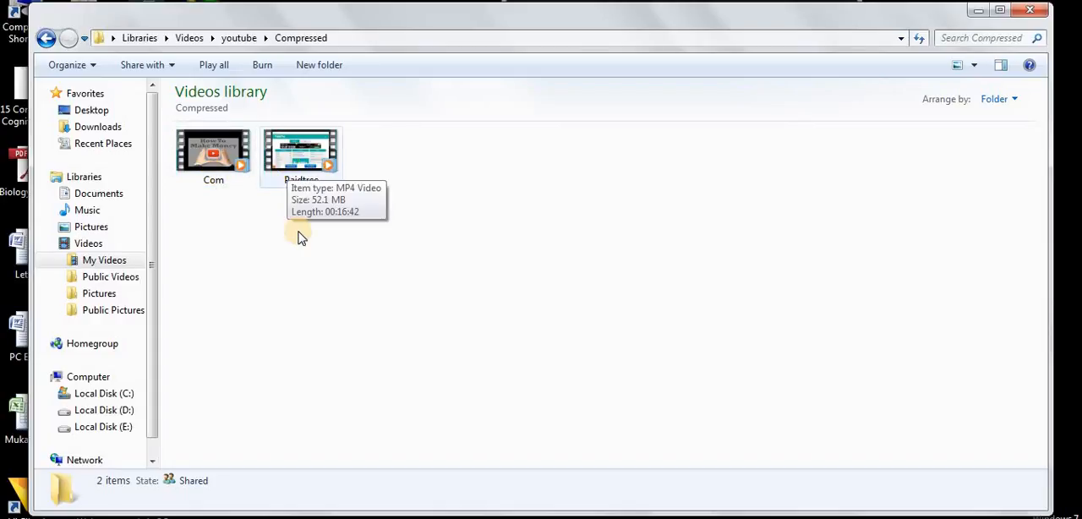
Step: Return to the youtube folder and check the file size in the original Earn Paidtree video's properties
{"action": "key", "text": "BackSpace"}
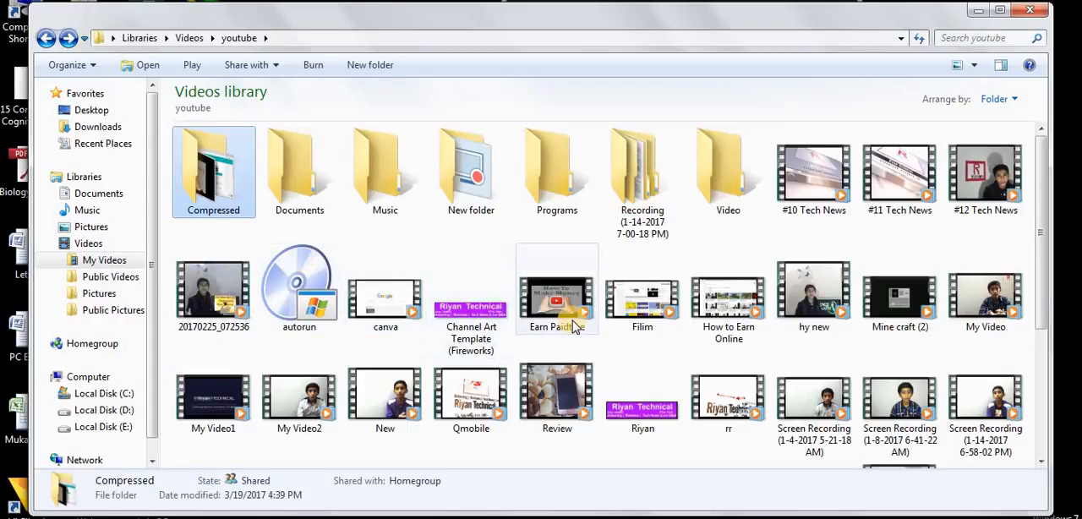
{"action": "right_click", "coordinate": [574, 327]}
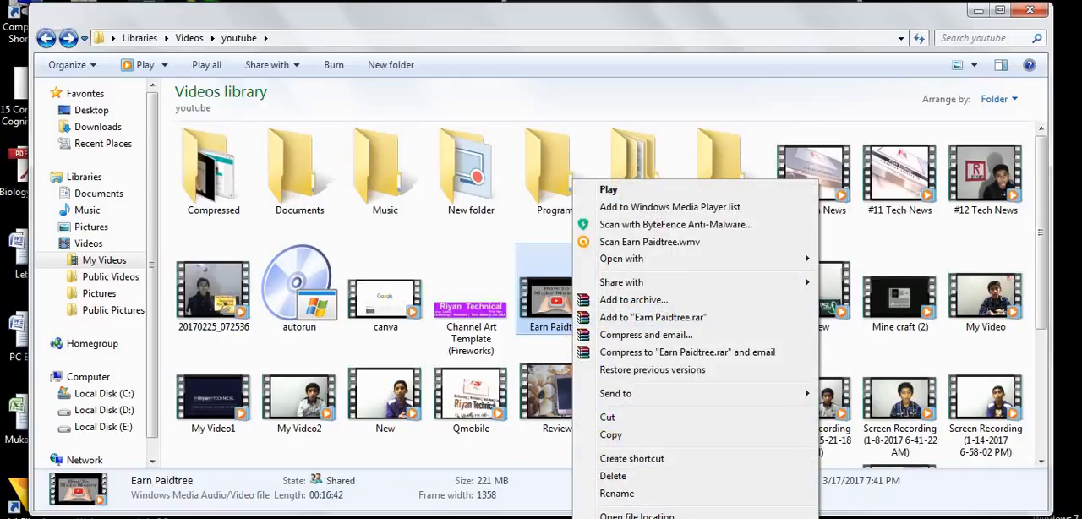
{"action": "left_click", "coordinate": [620, 518]}
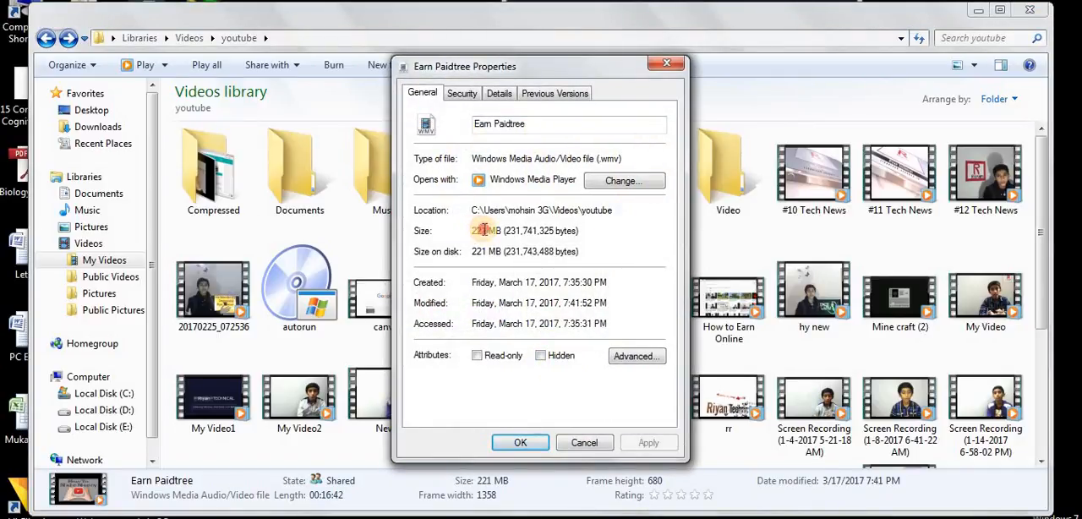
{"action": "left_click_drag", "start_coordinate": [474, 230], "coordinate": [490, 236]}
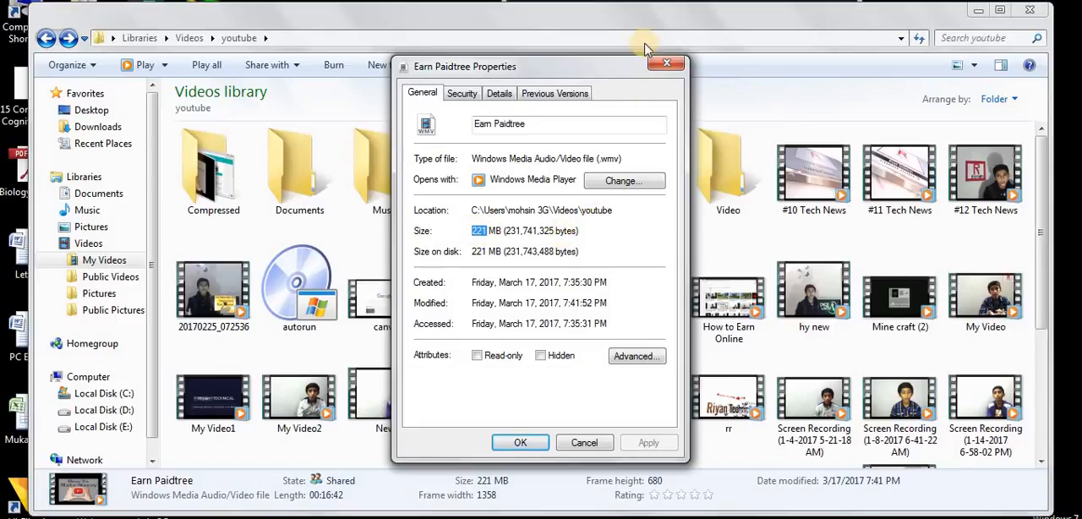
Step: Open the Compressed folder, check the file size in the Paidtree video's properties, and close the folder window
{"action": "left_click", "coordinate": [660, 65]}
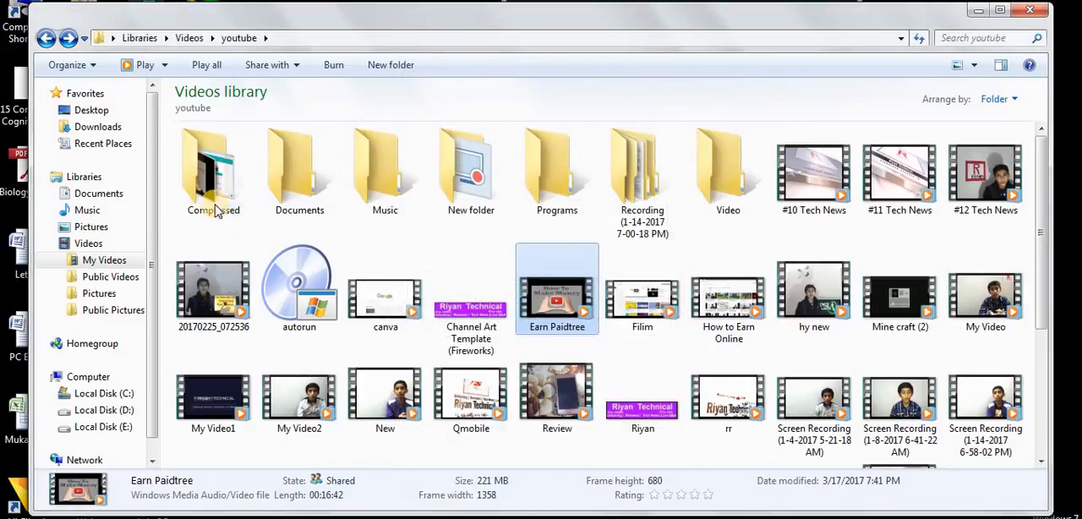
{"action": "double_click", "coordinate": [213, 178]}
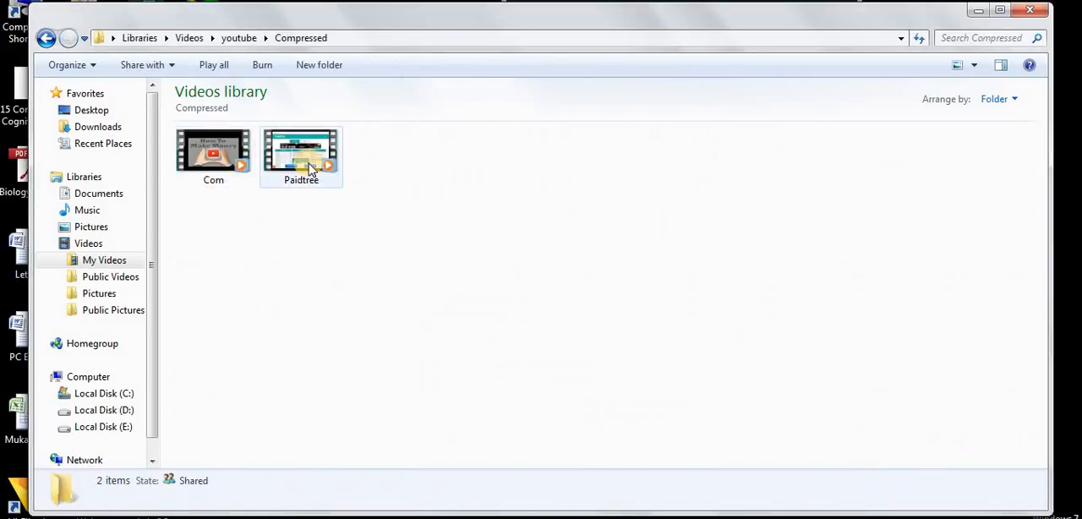
{"action": "left_click", "coordinate": [338, 164]}
{"action": "right_click", "coordinate": [309, 164]}
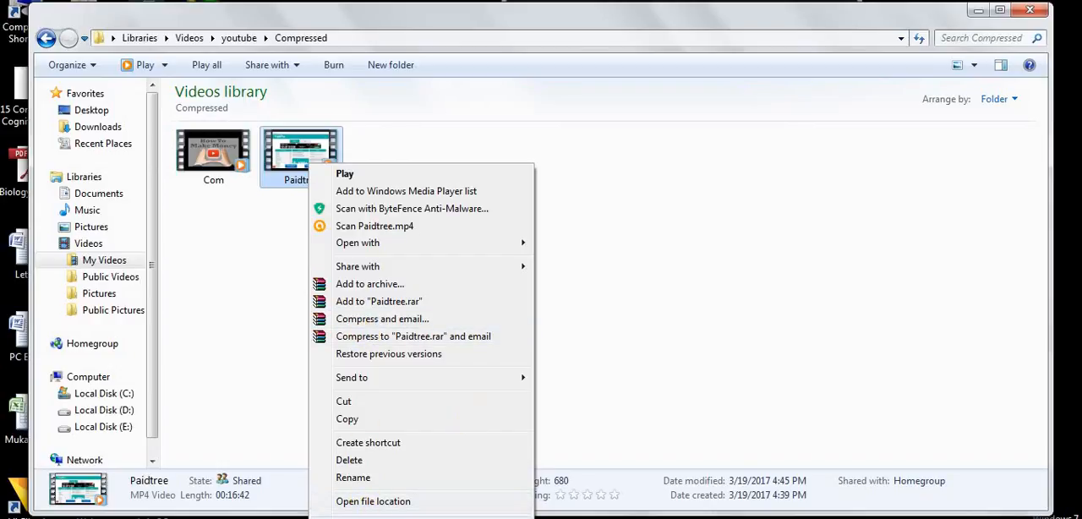
{"action": "left_click", "coordinate": [363, 518]}
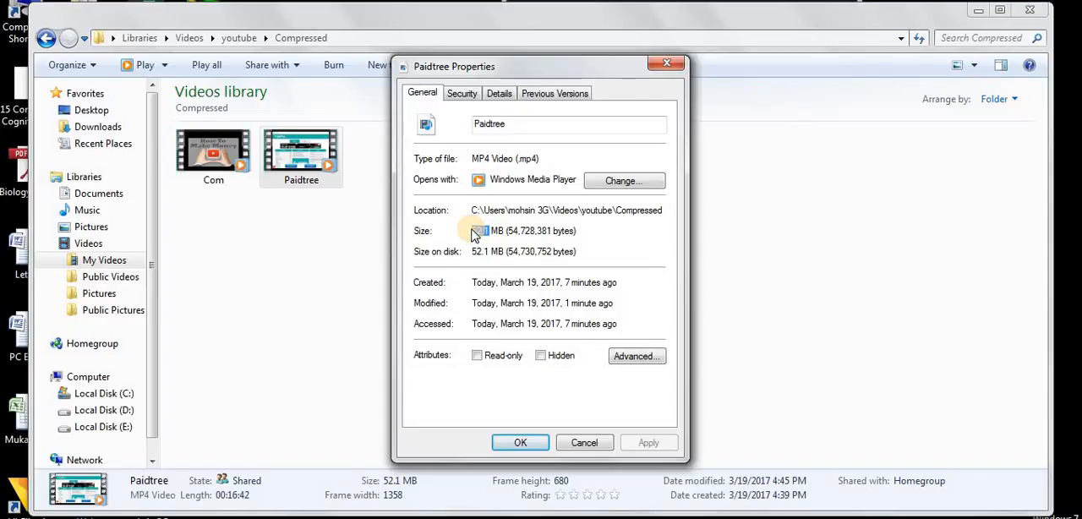
{"action": "left_click_drag", "start_coordinate": [475, 235], "coordinate": [422, 236]}
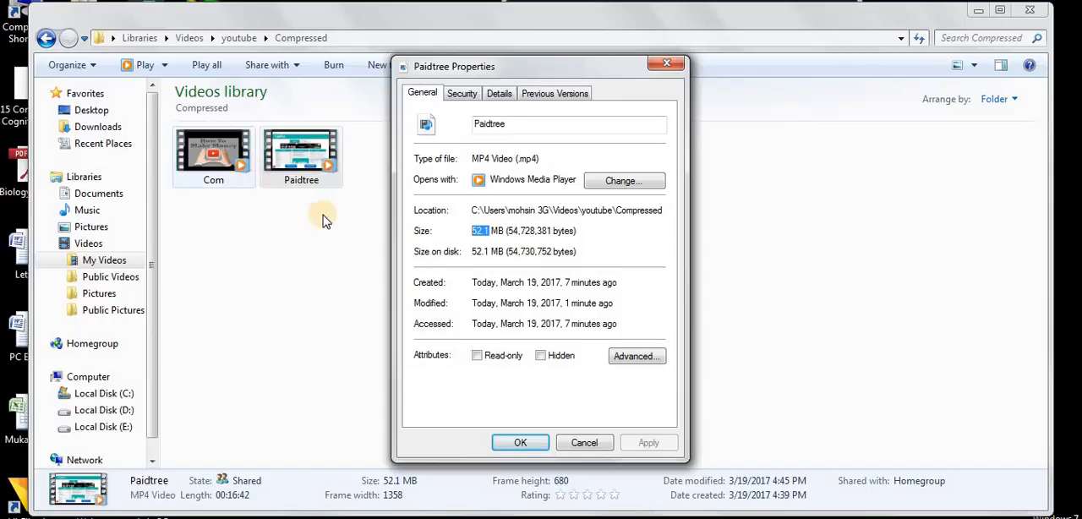
{"action": "left_click", "coordinate": [667, 66]}
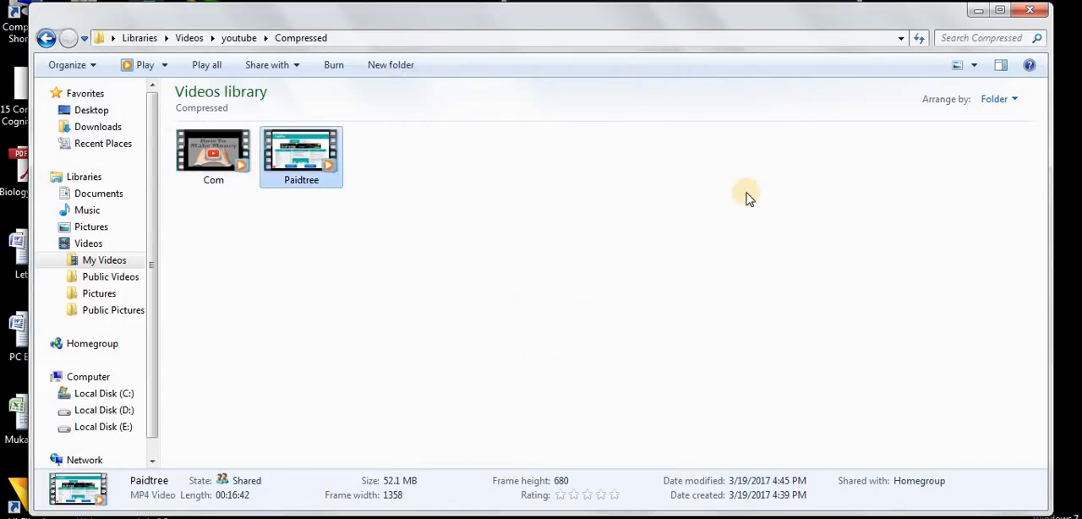
{"action": "left_click", "coordinate": [1029, 7]}
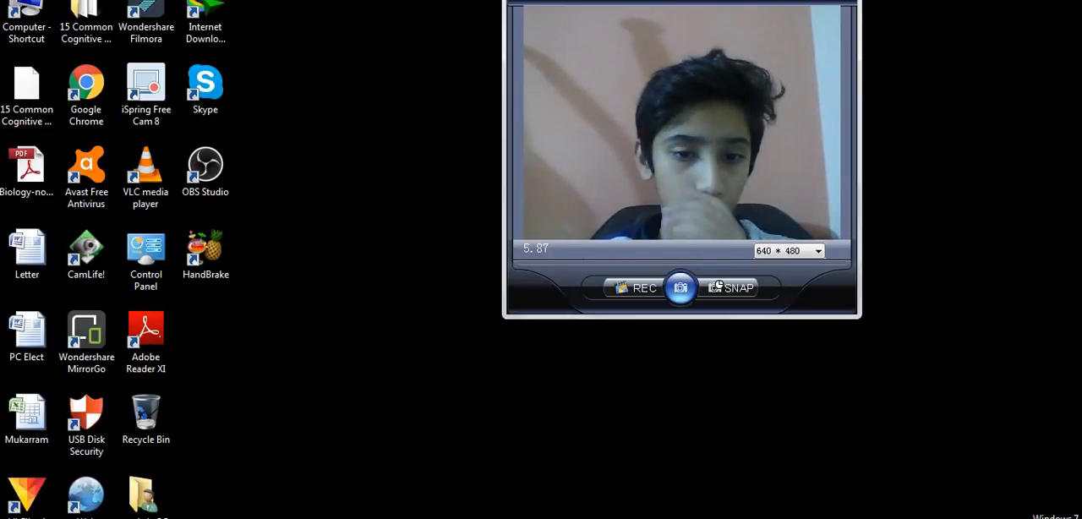
Step: Switch to YouTube in Chrome and start uploading the Paidtree video from the Compressed folder in Videos > youtube
{"action": "left_click", "coordinate": [217, 517]}
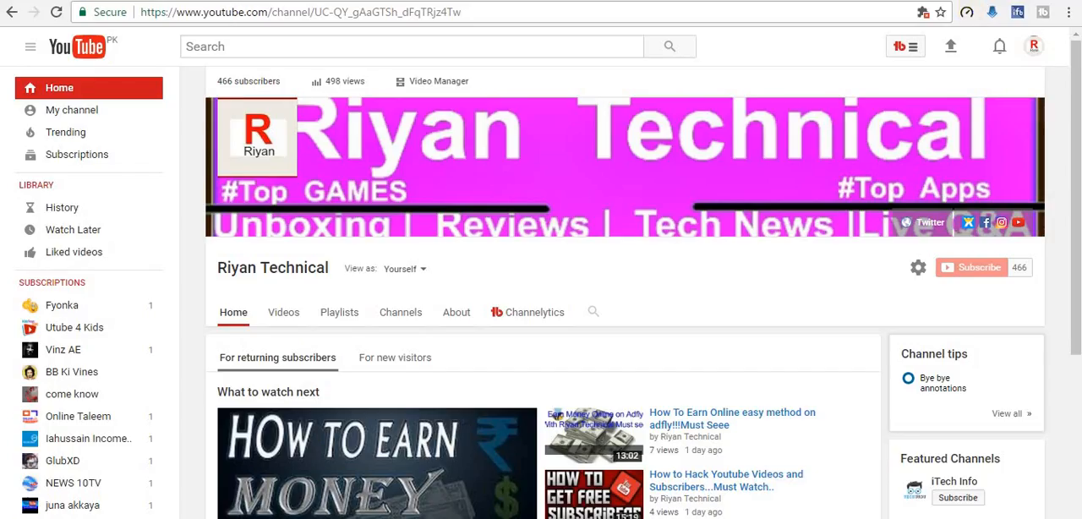
{"action": "left_click", "coordinate": [953, 52]}
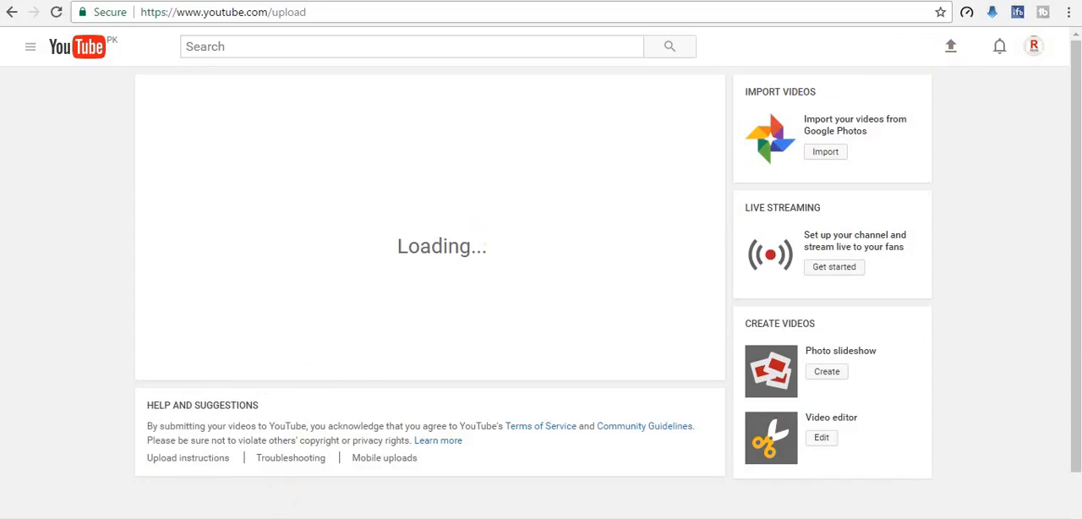
{"action": "left_click", "coordinate": [298, 213]}
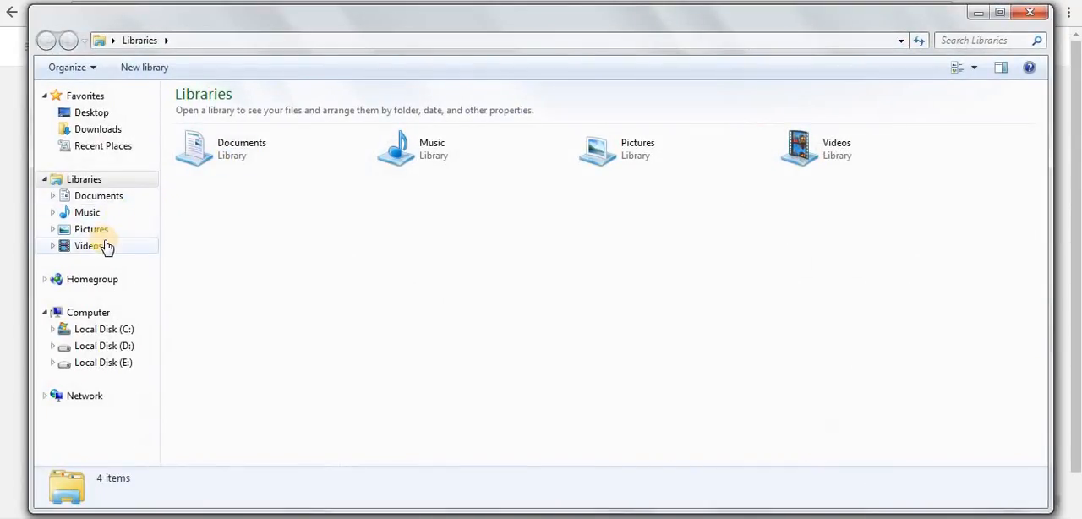
{"action": "left_click", "coordinate": [106, 245]}
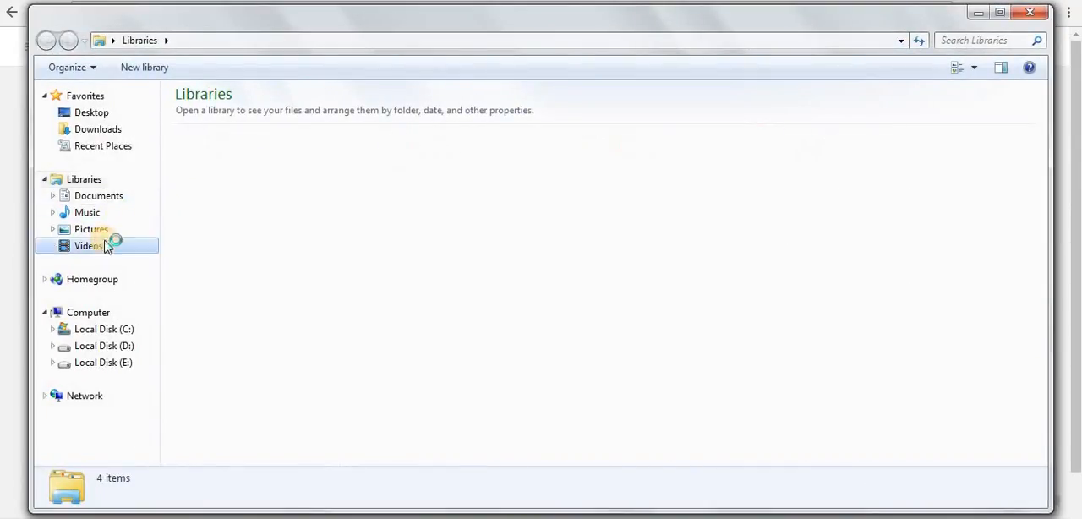
{"action": "double_click", "coordinate": [372, 218]}
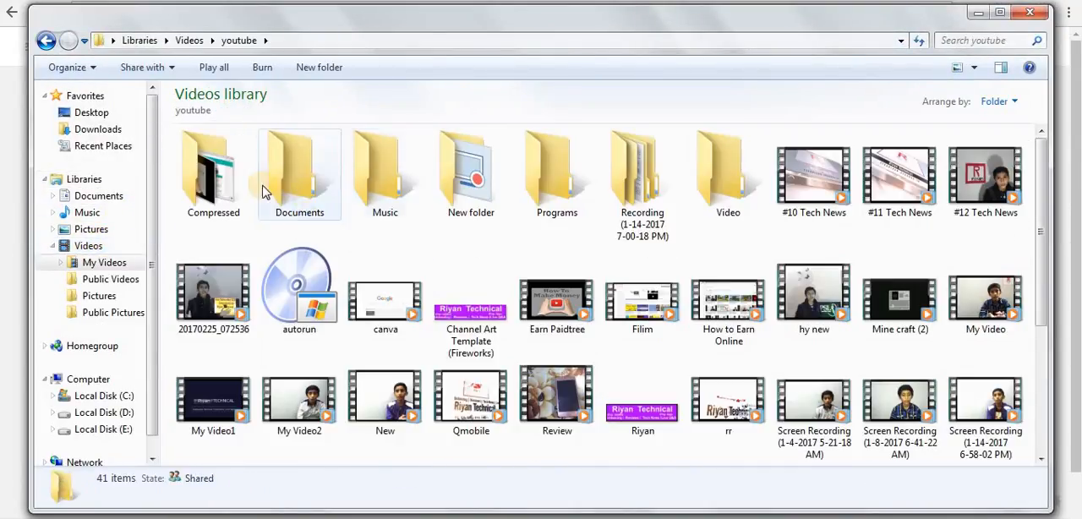
{"action": "double_click", "coordinate": [227, 174]}
{"action": "left_click_drag", "start_coordinate": [307, 155], "coordinate": [423, 247]}
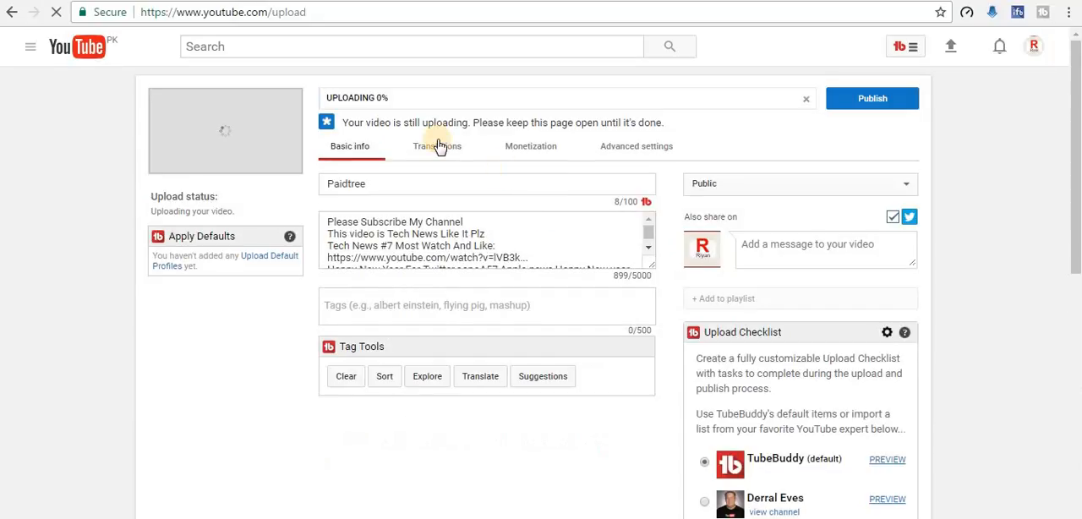
Step: Replace the uploading video's title with "How to earn money on paidtree"
{"action": "left_click", "coordinate": [495, 187]}
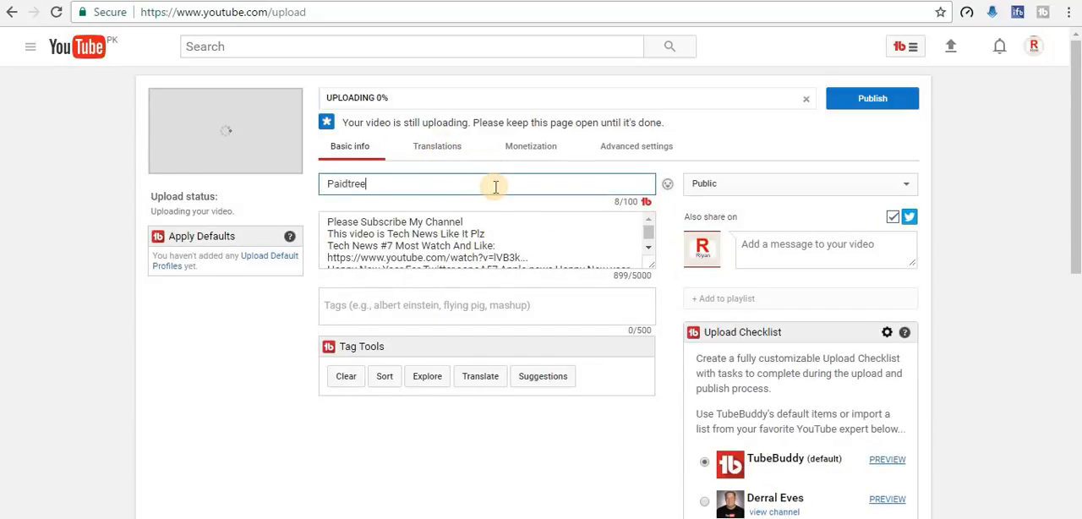
{"action": "key", "text": "ctrl+a"}
{"action": "key", "text": "BackSpace"}
{"action": "type", "text": "Ho"}
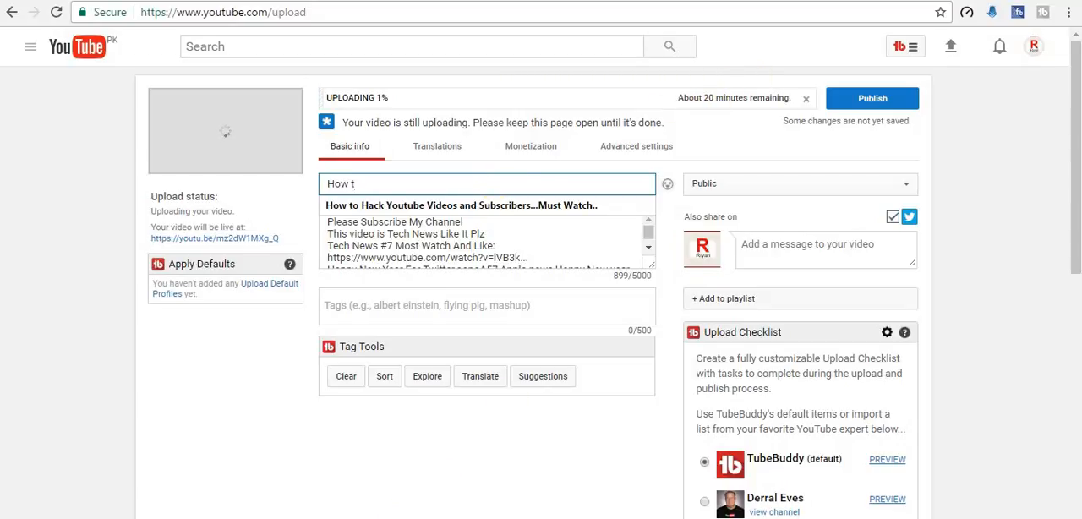
{"action": "key", "text": "alt+Tab"}
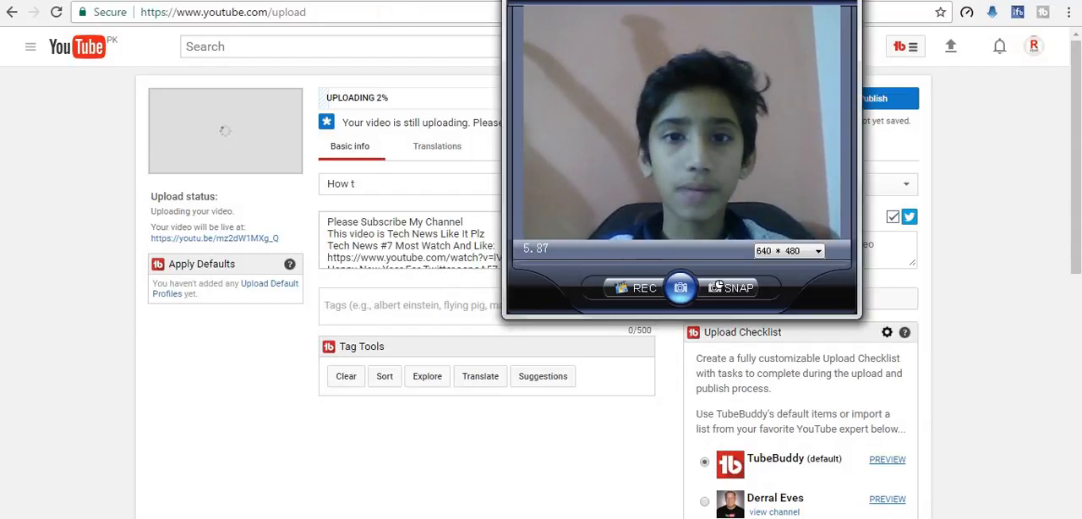
{"action": "left_click_drag", "start_coordinate": [715, 288], "coordinate": [246, 279]}
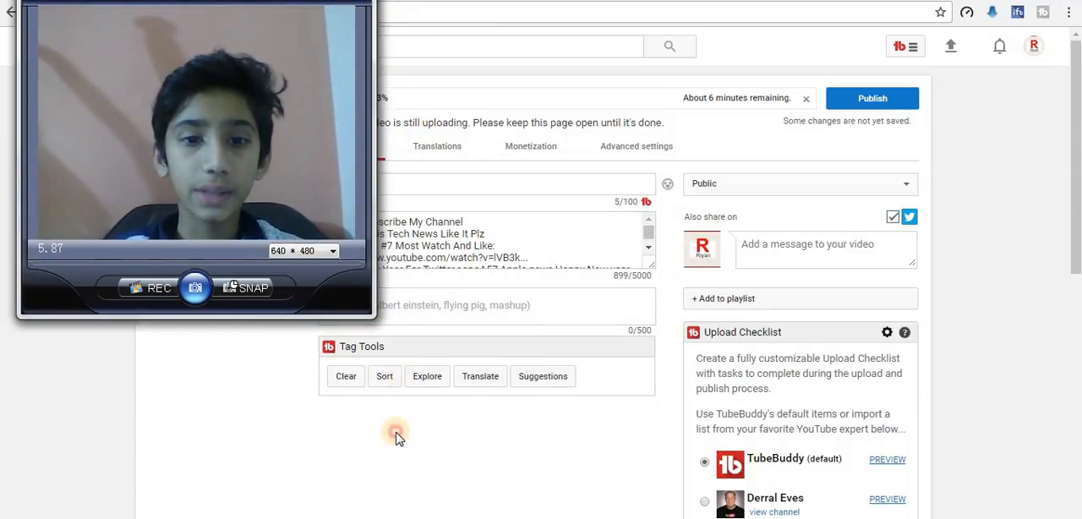
{"action": "left_click", "coordinate": [433, 184]}
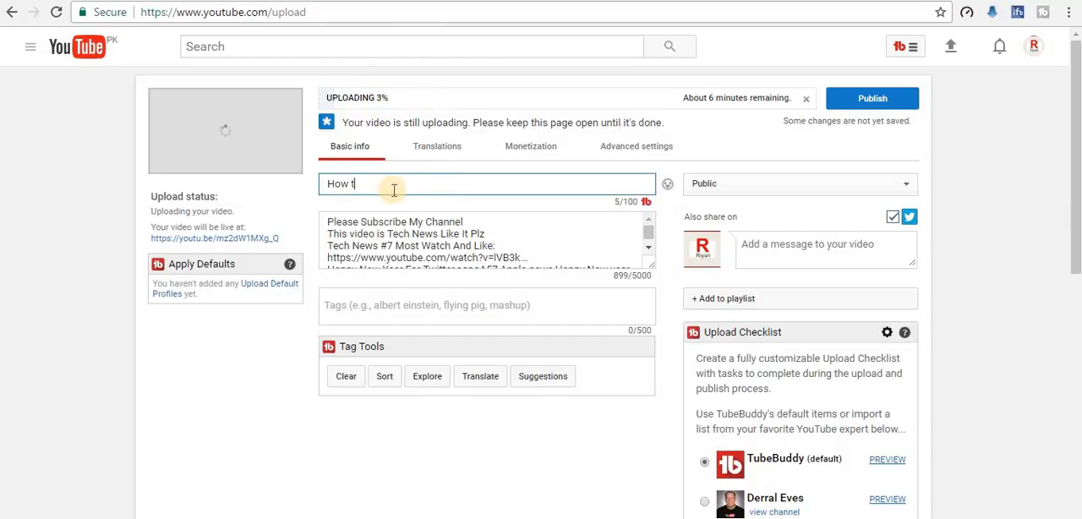
{"action": "type", "text": "o earn money on paid"}
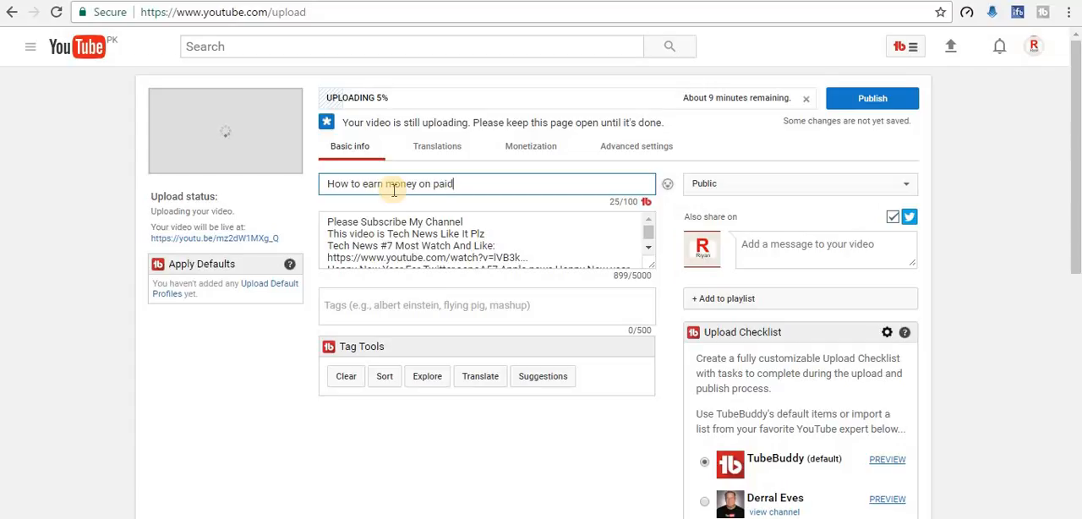
{"action": "type", "text": "ee"}
Step: Add the tag "you" and a second tag beginning with the channel name to the video
{"action": "left_click", "coordinate": [472, 305]}
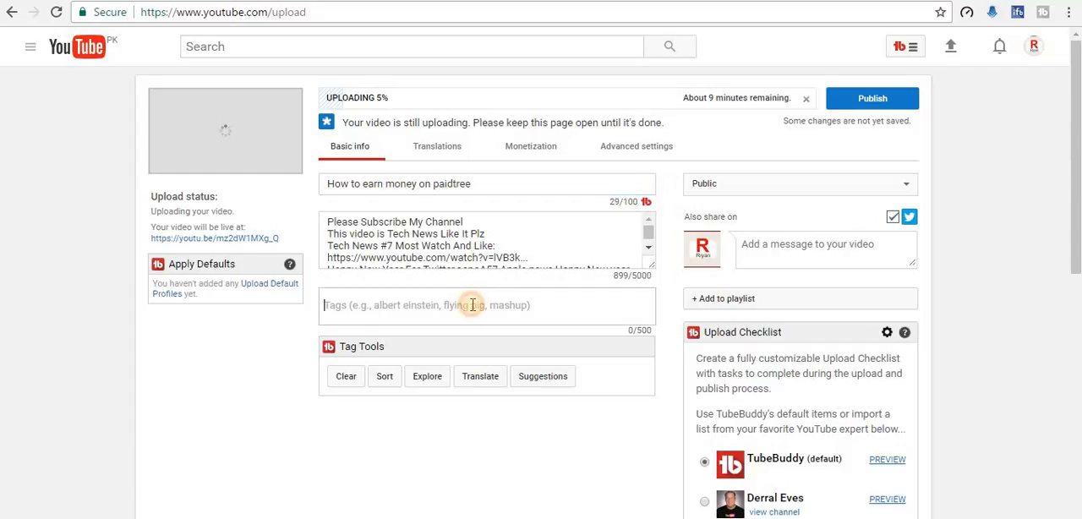
{"action": "type", "text": "yo"}
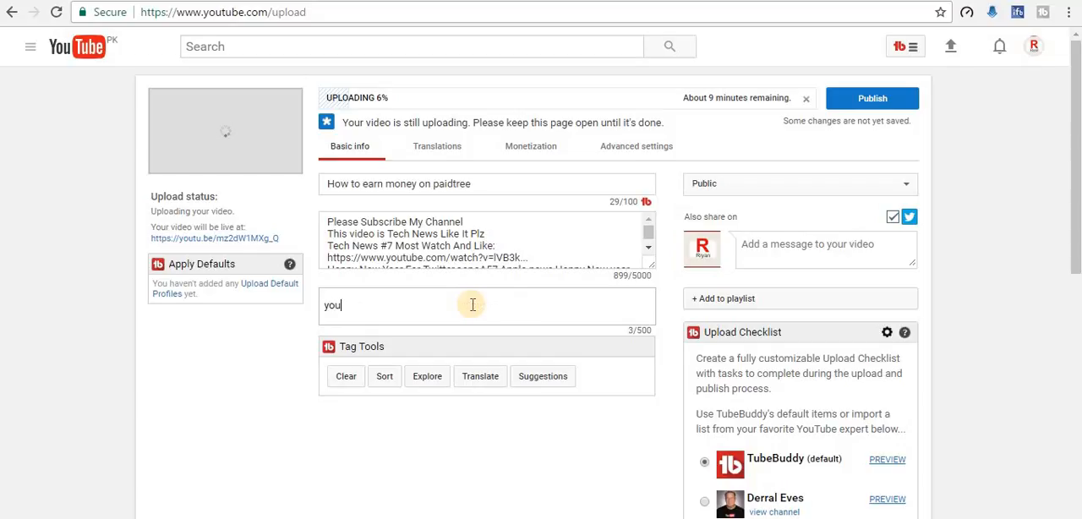
{"action": "type", "text": "u"}
{"action": "key", "text": "Return"}
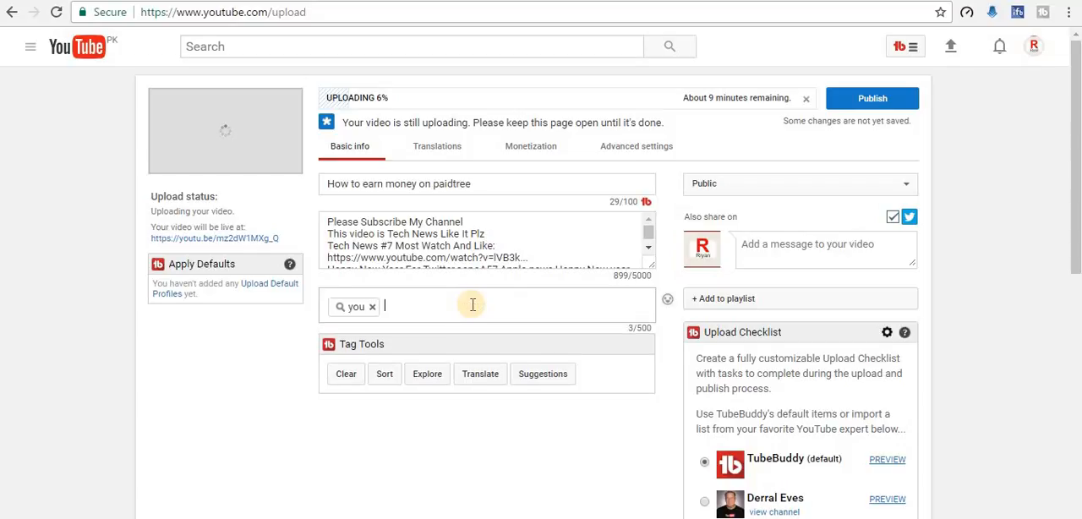
{"action": "type", "text": "Riyan"}
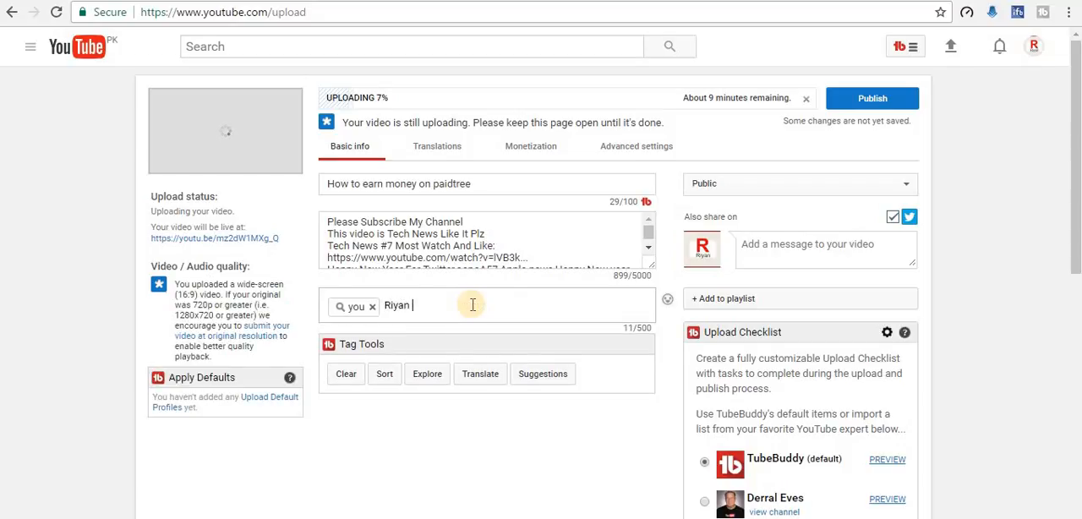
{"action": "type", "text": " Technivhdsbjkbc"}
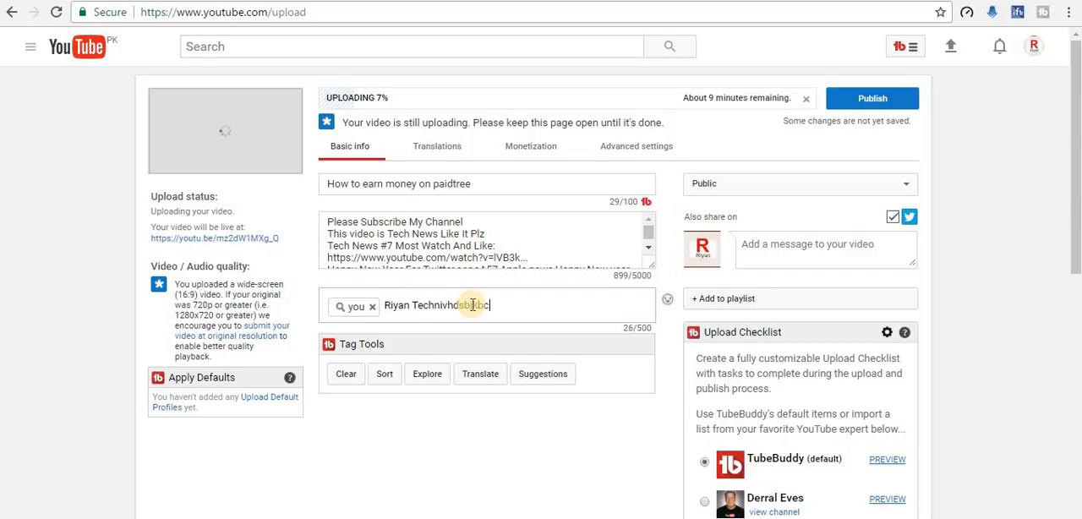
{"action": "type", "text": "jk"}
{"action": "key", "text": "Return"}
Step: Add three more filler tags to the video: "dfugdyfgukwgefijwK", "EUWGFUAEHRIK" and "udgvuewfker"
{"action": "type", "text": "dfugdyfgukwgefijwK"}
{"action": "key", "text": "Return"}
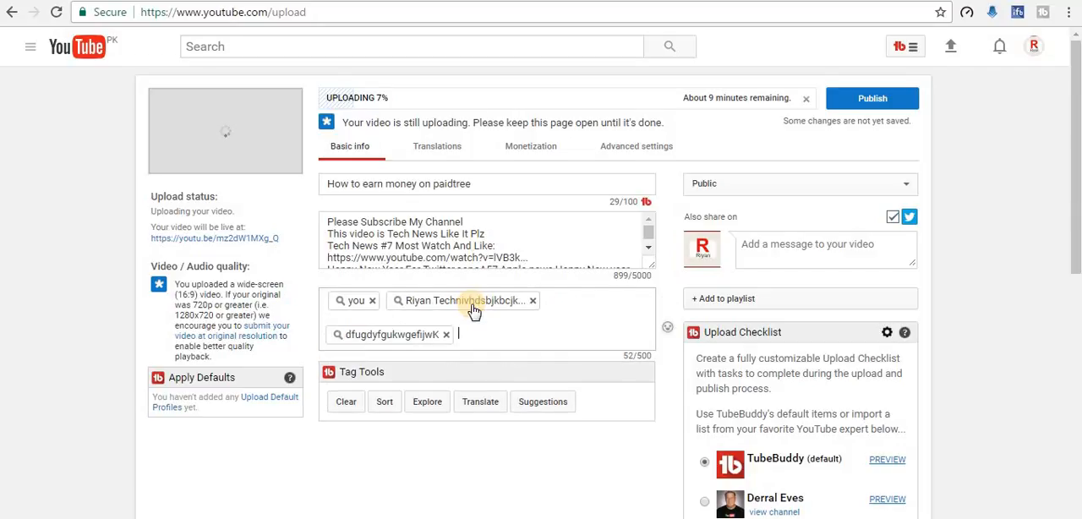
{"action": "type", "text": "EUWGFUAEHRIK"}
{"action": "key", "text": "Return"}
{"action": "type", "text": "udgvuewfker"}
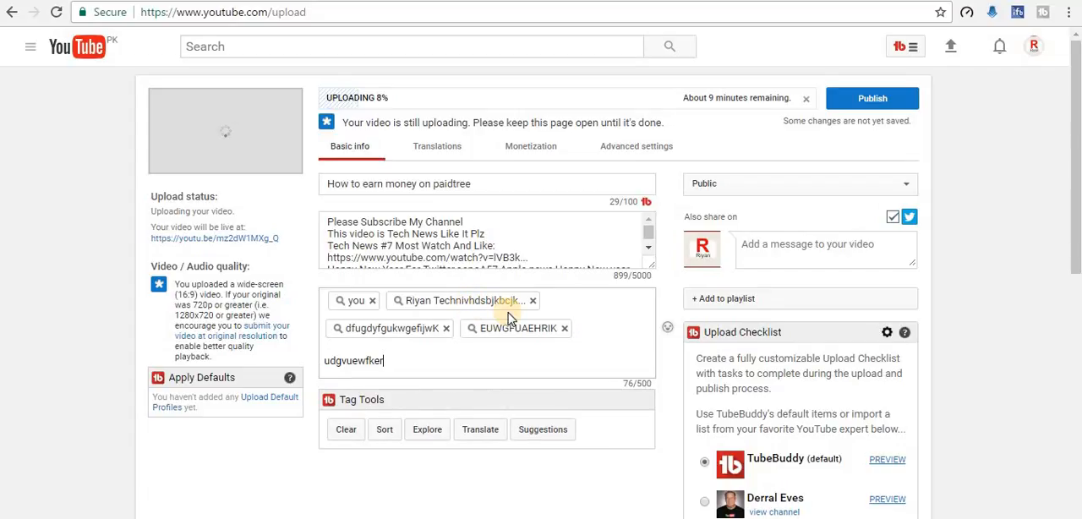
{"action": "key", "text": "Return"}
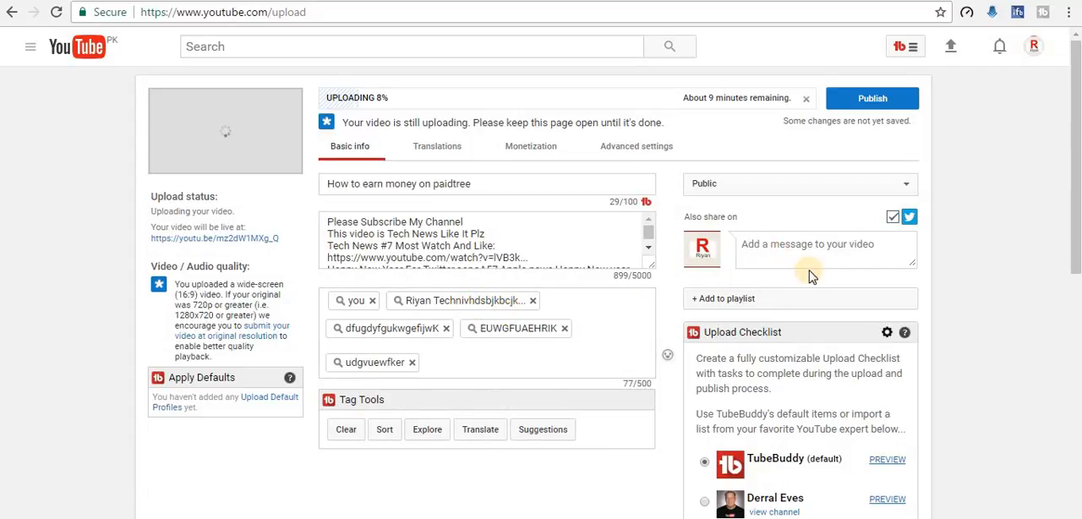
Step: Enter the share message "Like,Share,Comment,Subbscribe" and append "!!!" to the video title
{"action": "type", "text": "Like,Share,Comment,Sub"}
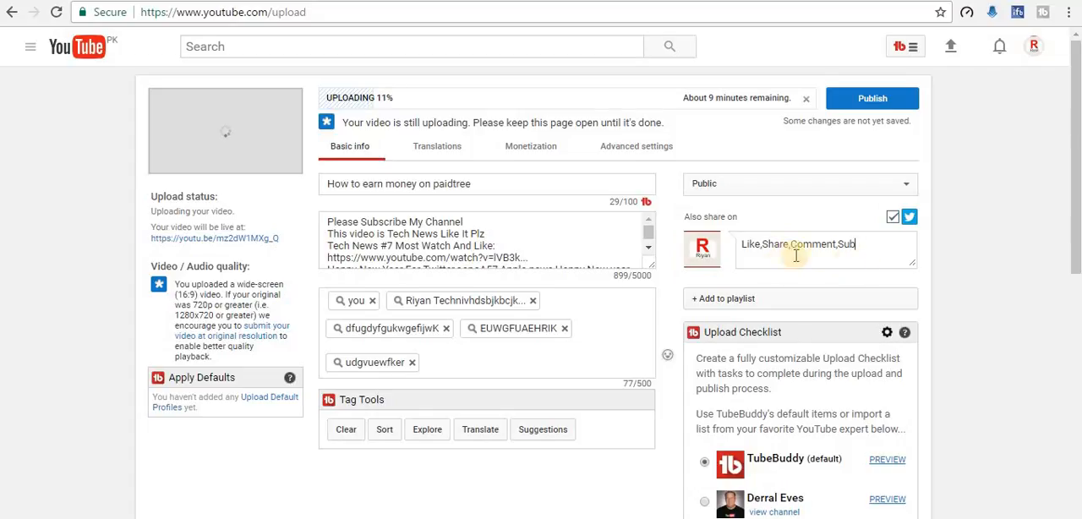
{"action": "left_click", "coordinate": [878, 241]}
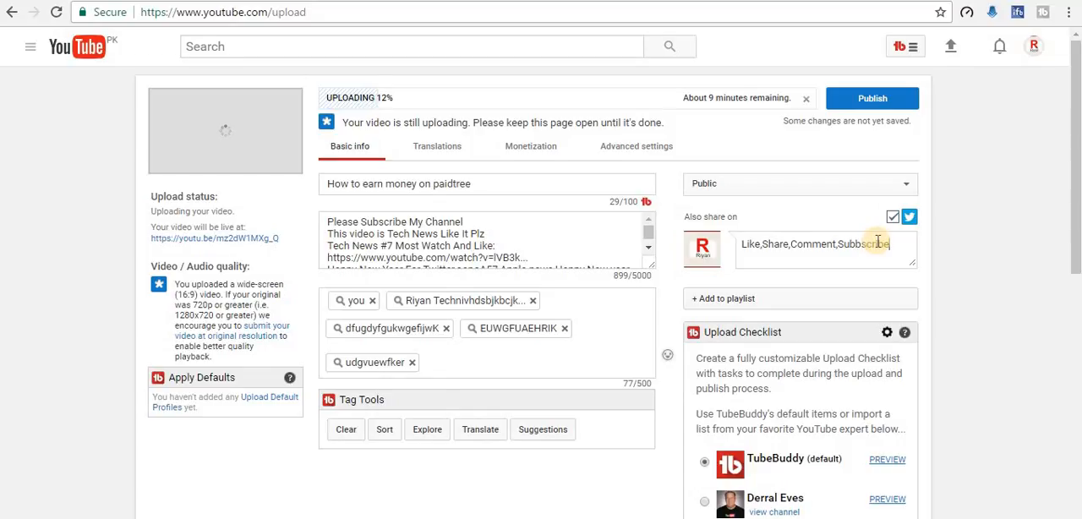
{"action": "left_click", "coordinate": [552, 184]}
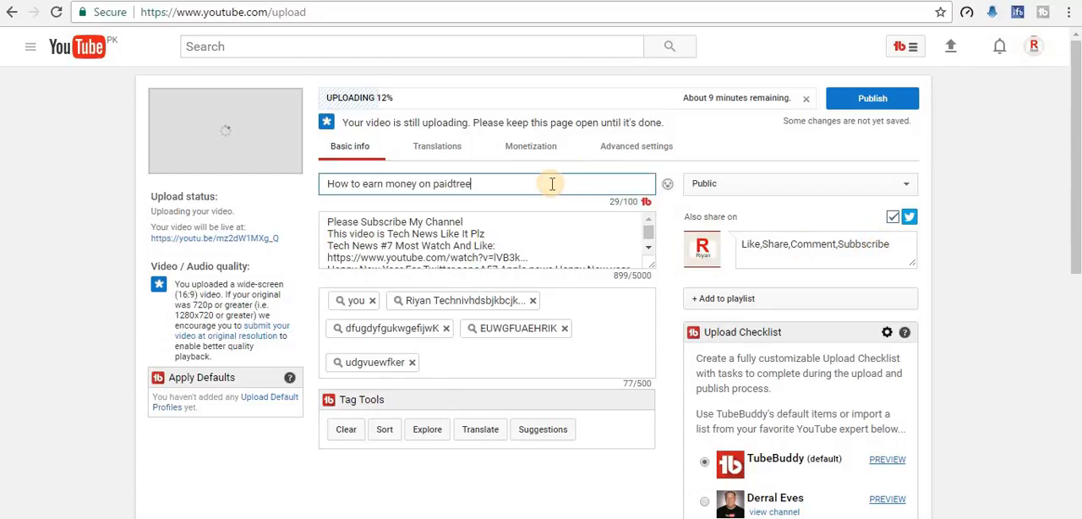
{"action": "type", "text": "!!!"}
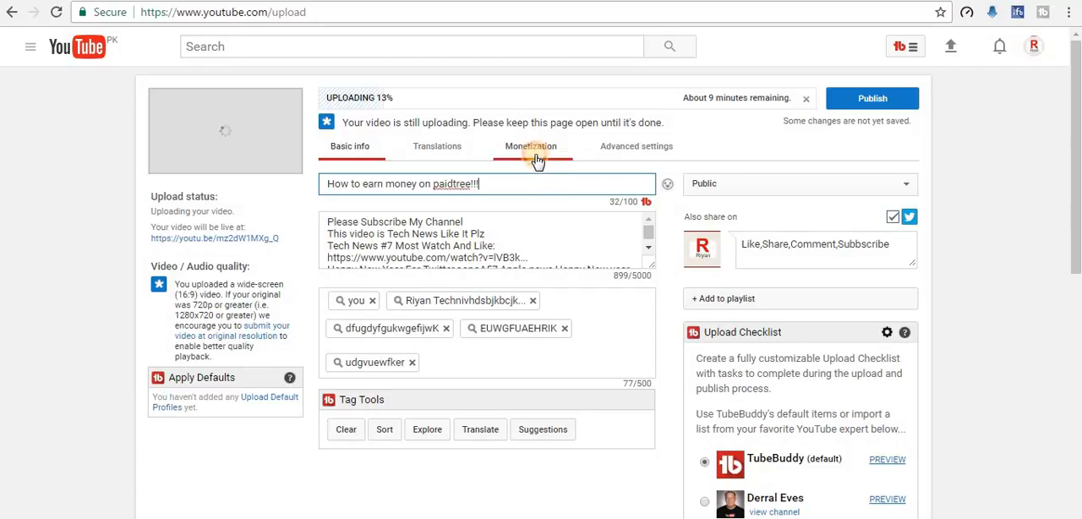
Step: Open the video's monetization settings and switch the overlay ads and sponsored cards formats off and back on
{"action": "left_click", "coordinate": [531, 147]}
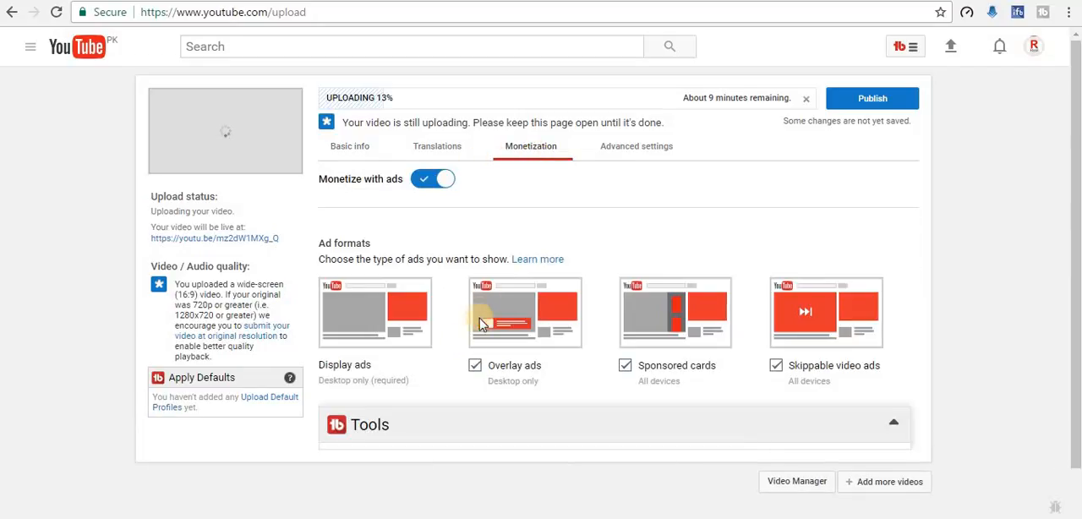
{"action": "left_click", "coordinate": [475, 368]}
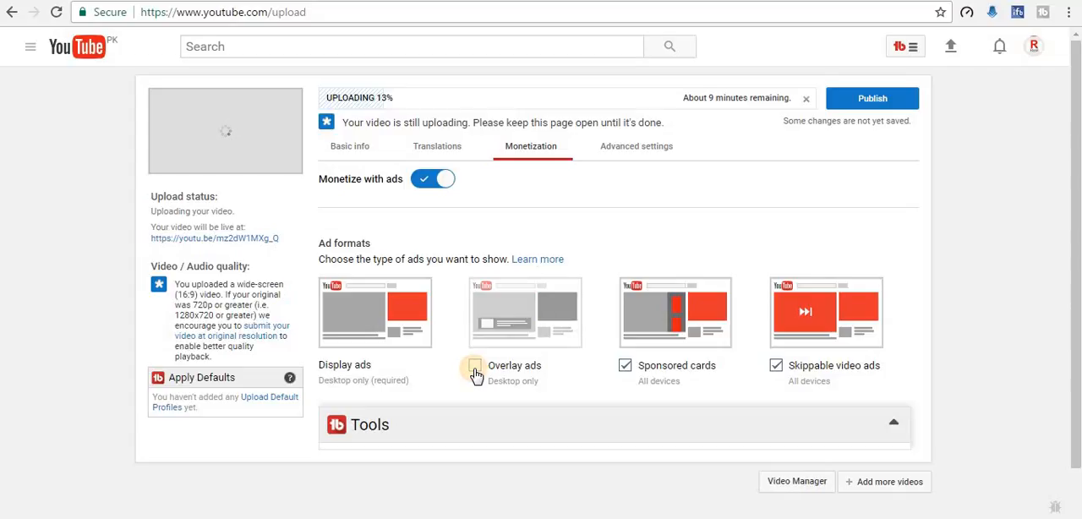
{"action": "left_click", "coordinate": [475, 367]}
{"action": "left_click", "coordinate": [625, 367]}
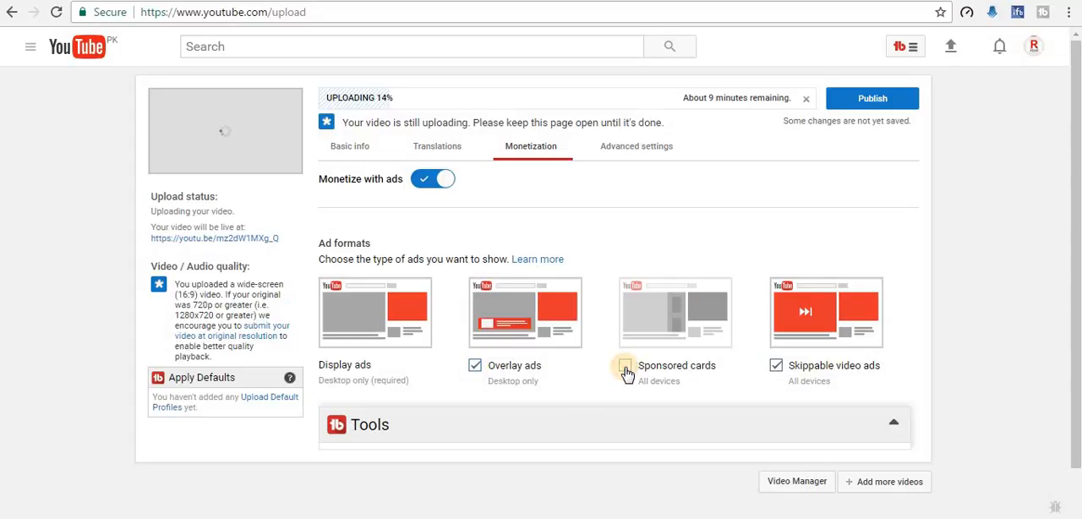
{"action": "left_click", "coordinate": [626, 367]}
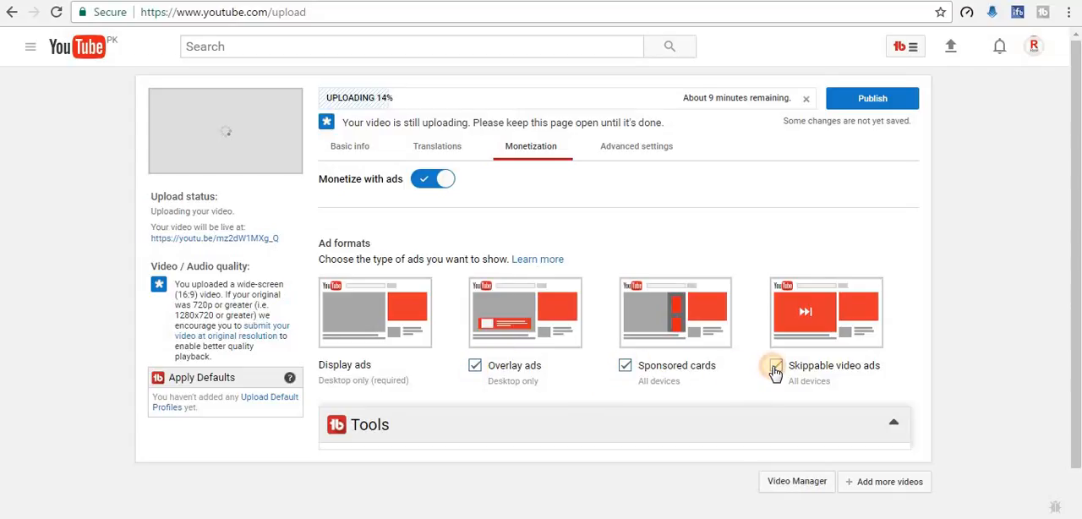
{"action": "left_click", "coordinate": [775, 367]}
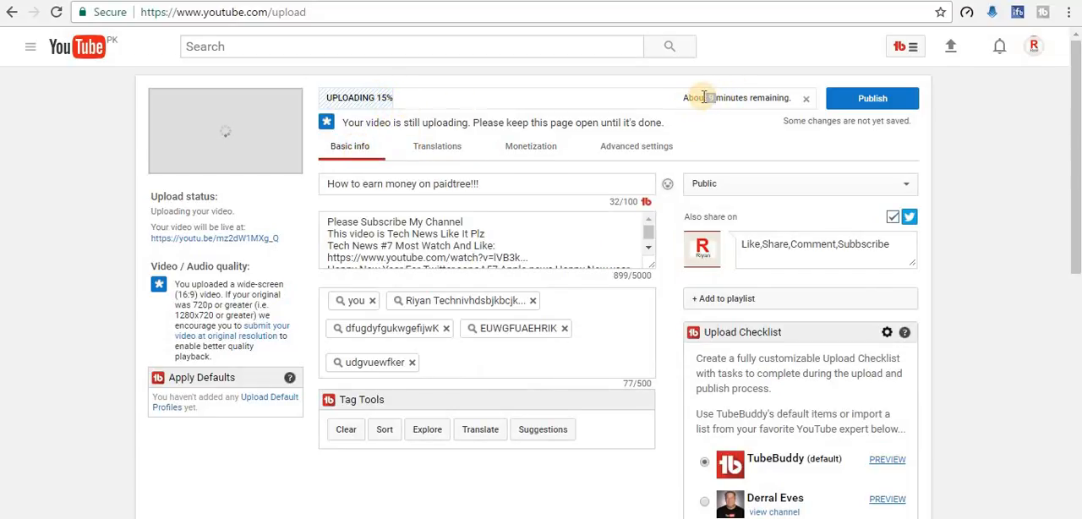
Step: Cancel the video upload in progress and open the Video Manager
{"action": "left_click_drag", "start_coordinate": [704, 97], "coordinate": [700, 96]}
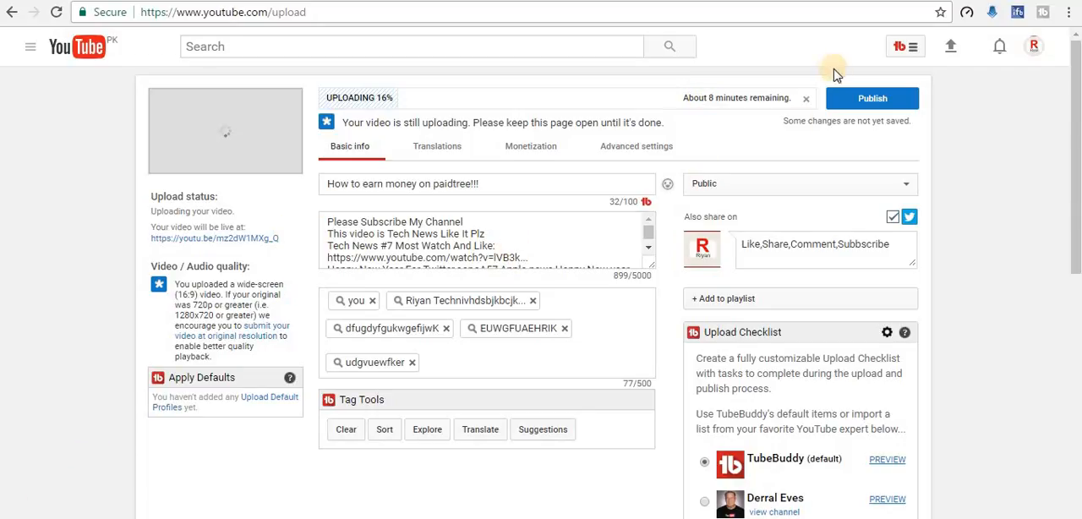
{"action": "left_click", "coordinate": [808, 102]}
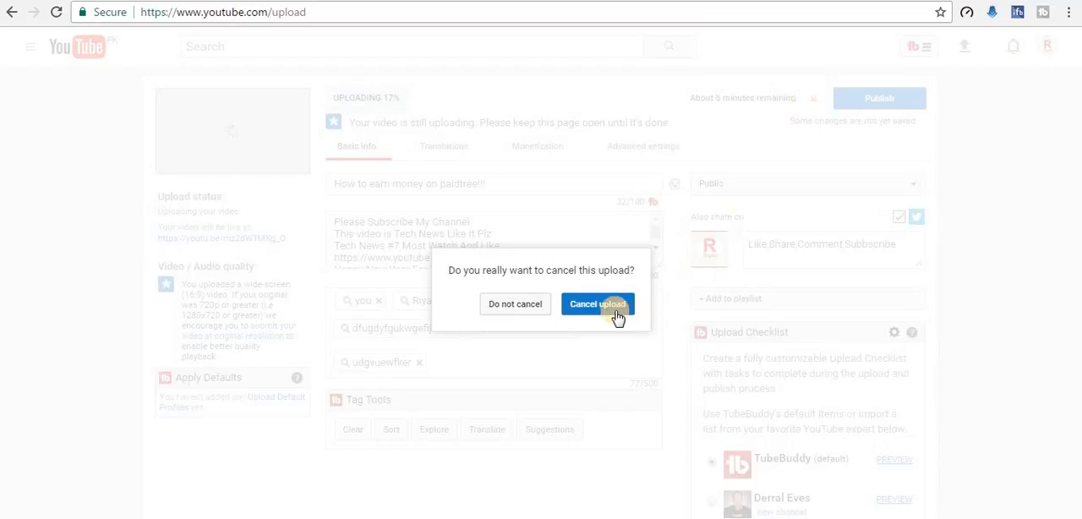
{"action": "left_click", "coordinate": [611, 310]}
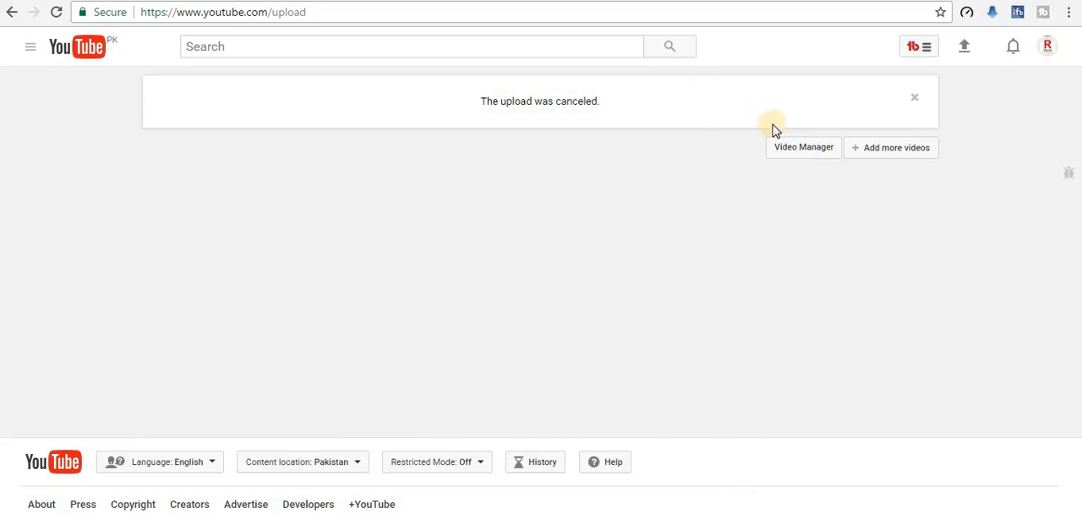
{"action": "left_click", "coordinate": [793, 150]}
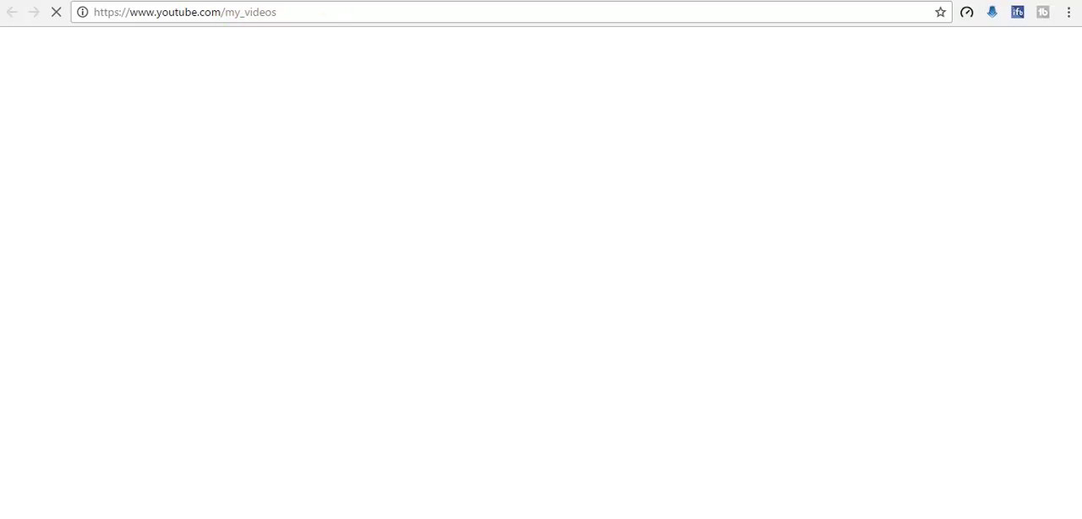
Step: Open the YouTube home page in a new browser tab
{"action": "key", "text": "ctrl+t"}
{"action": "left_click", "coordinate": [336, 13]}
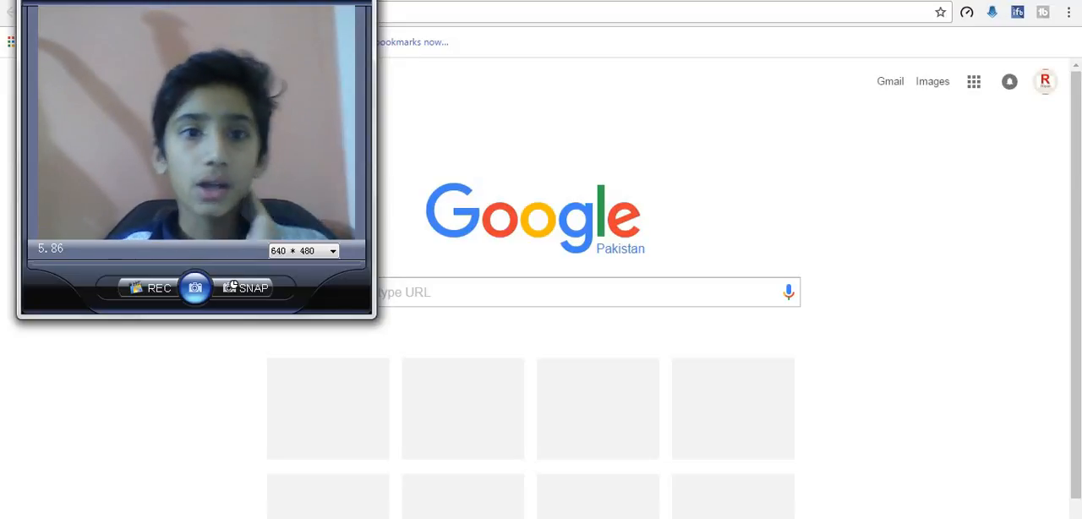
{"action": "left_click", "coordinate": [509, 14]}
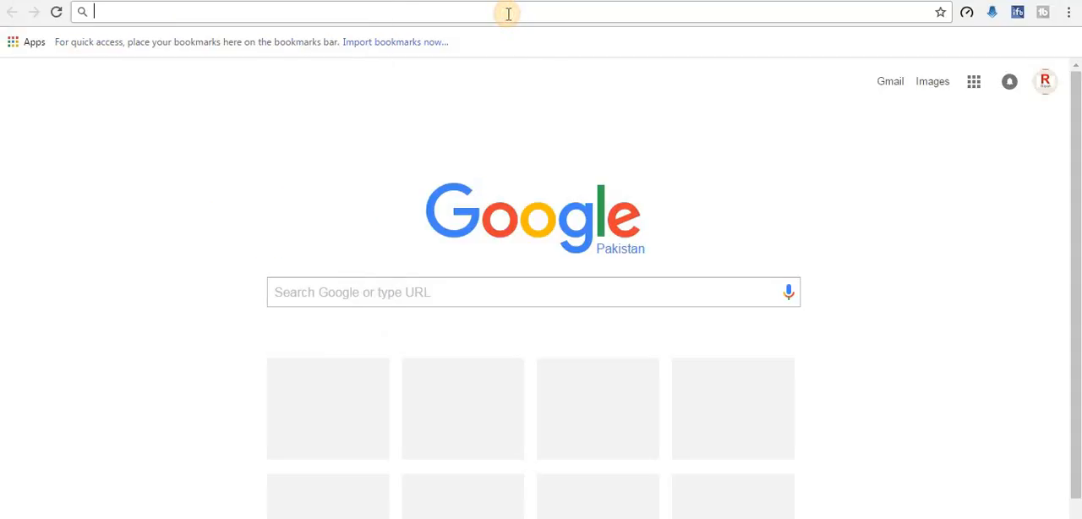
{"action": "type", "text": "youtube.com/my_videos?o=U"}
{"action": "key", "text": "Return"}
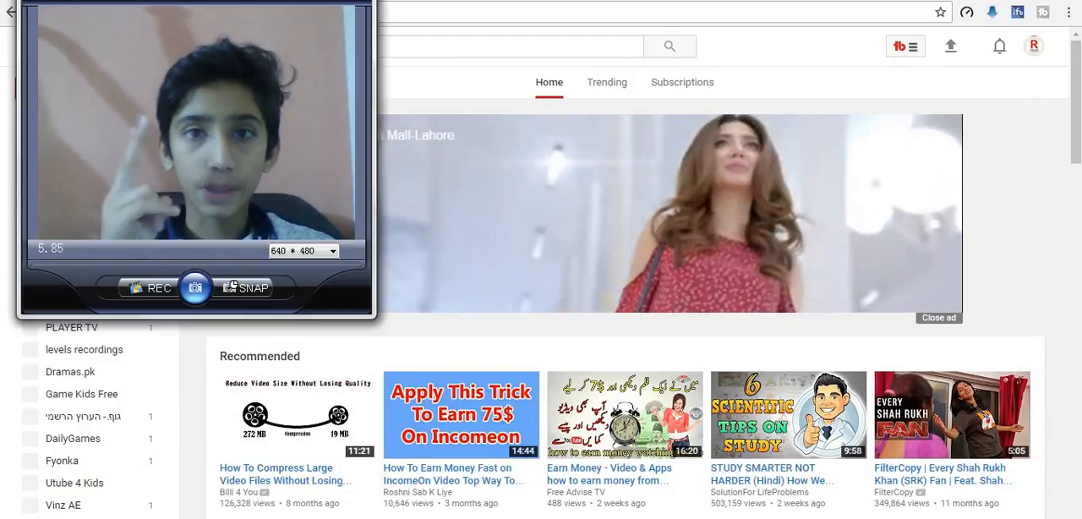
Step: Open your own channel page and look over its recommended videos, Subscribe button and banner
{"action": "mouse_move", "coordinate": [313, 518]}
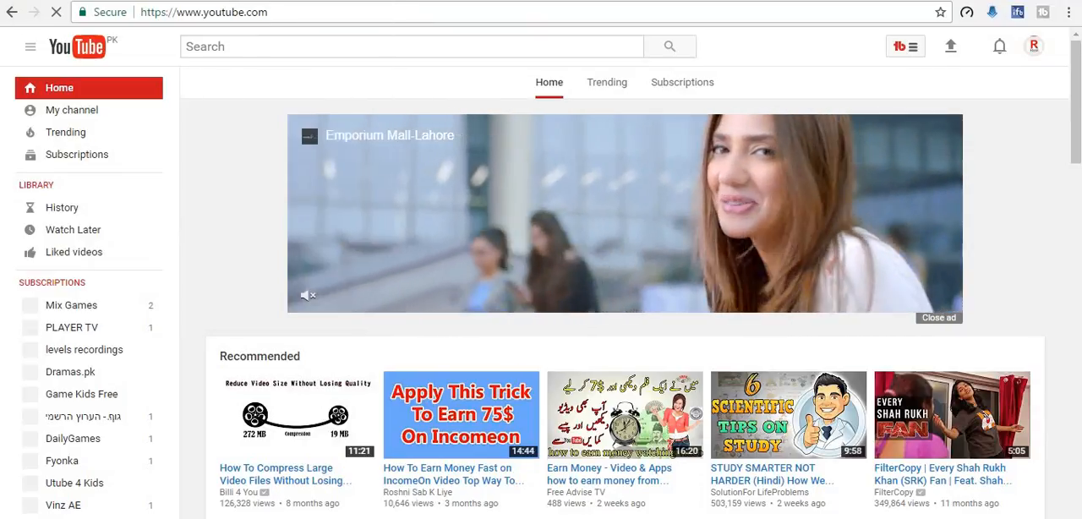
{"action": "left_click", "coordinate": [82, 112]}
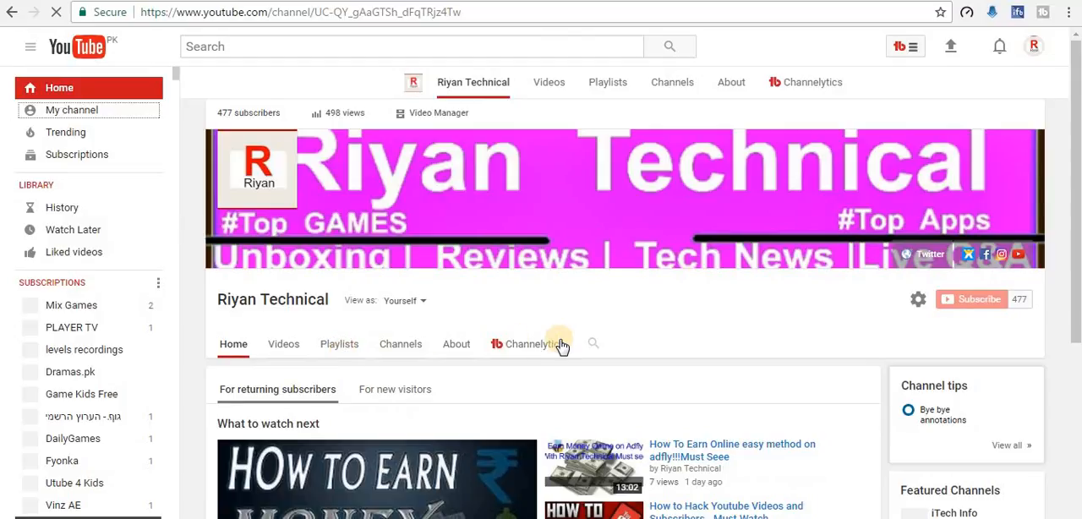
{"action": "scroll", "coordinate": [559, 346], "scroll_direction": "down", "scroll_amount": 2}
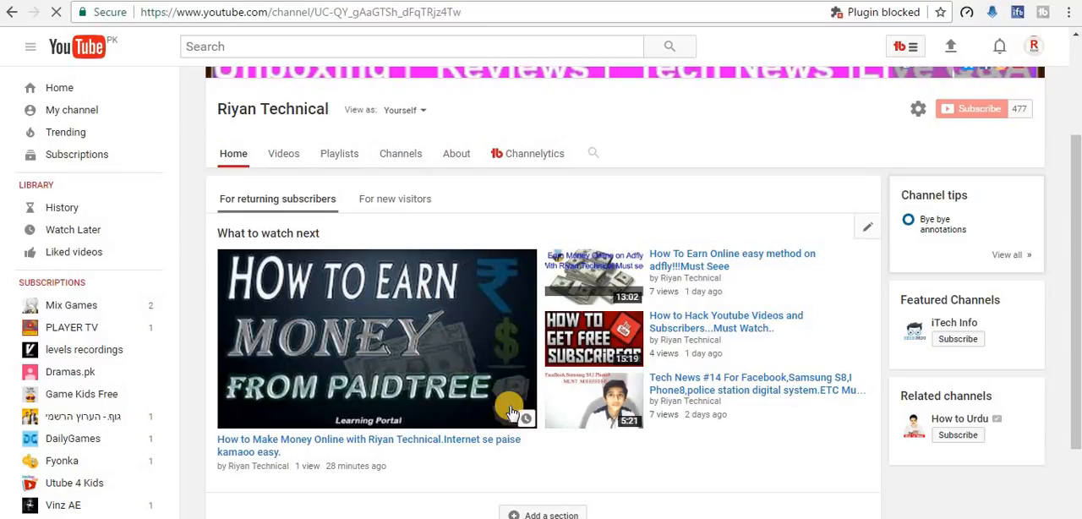
{"action": "left_click", "coordinate": [961, 112]}
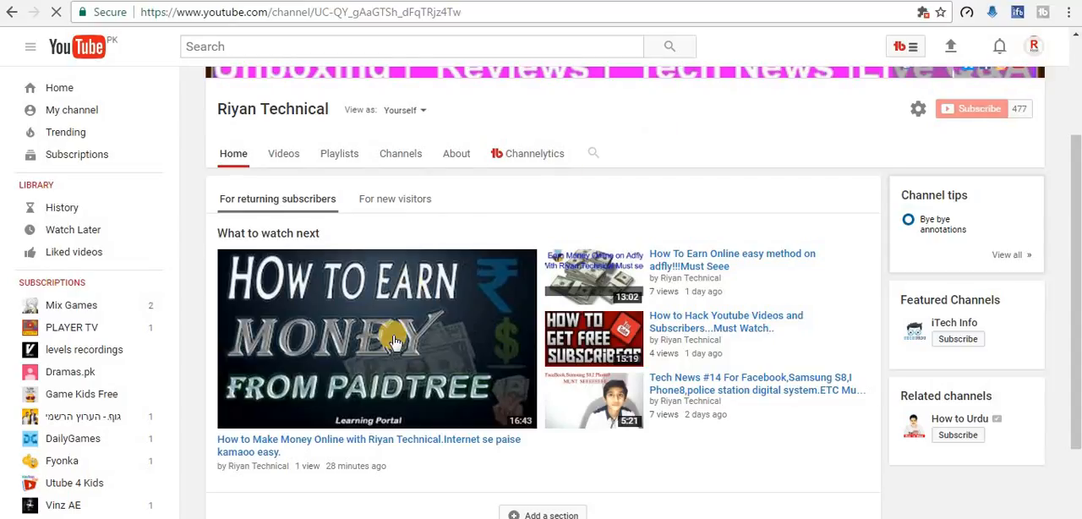
{"action": "scroll", "coordinate": [571, 156], "scroll_direction": "up", "scroll_amount": 2}
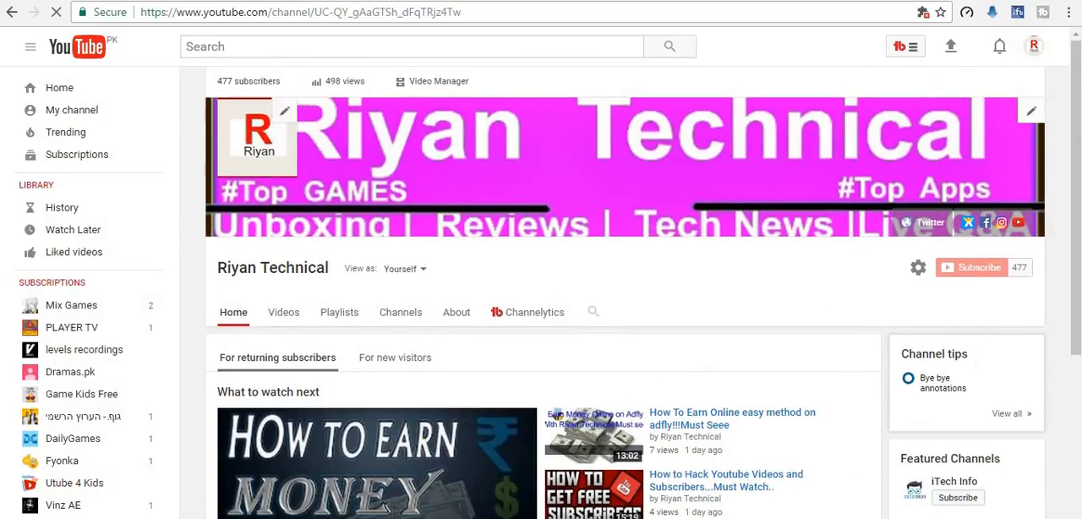